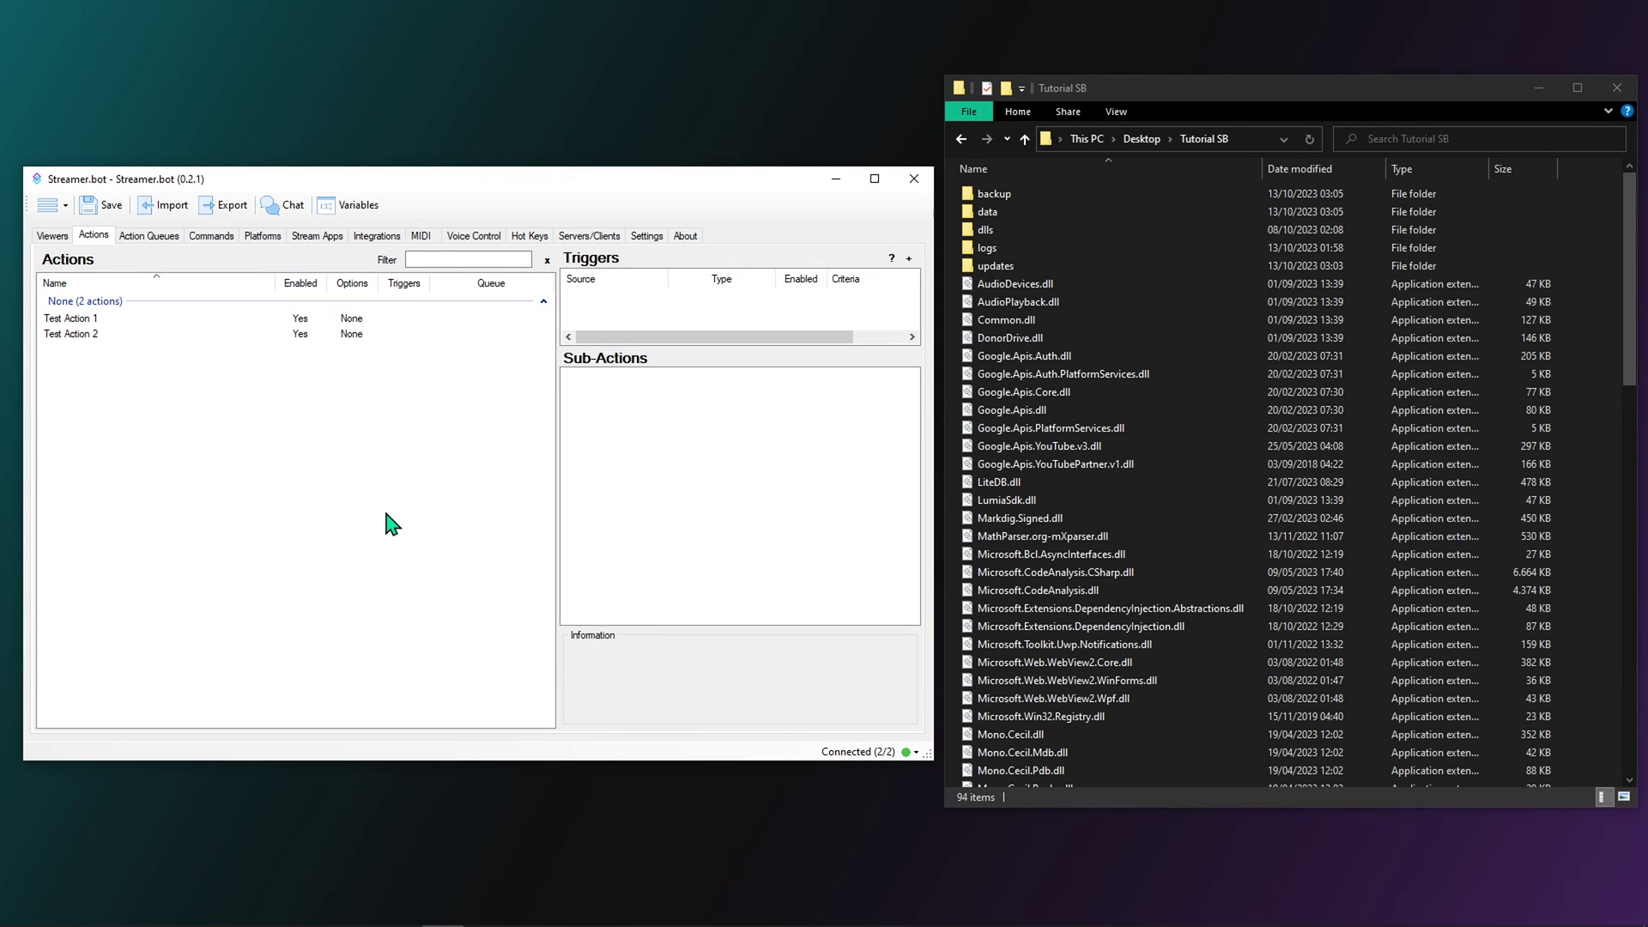
- Delete Test Action 2 from the Actions list and confirm, leaving only Test Action 1
right_click(94, 336)
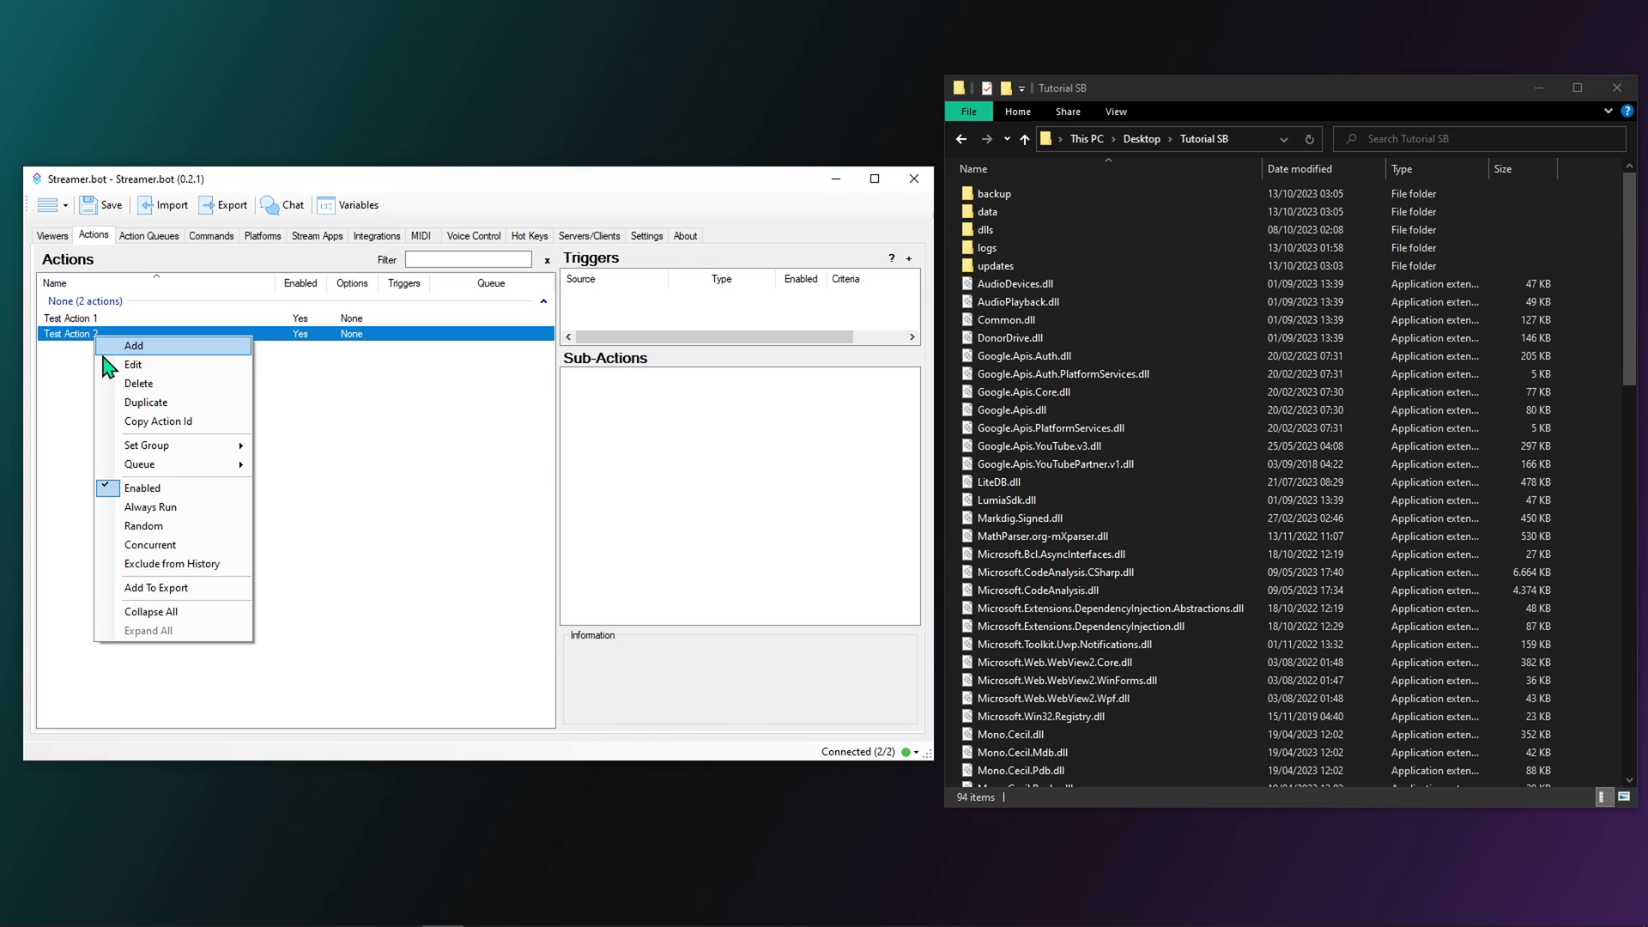
click(129, 383)
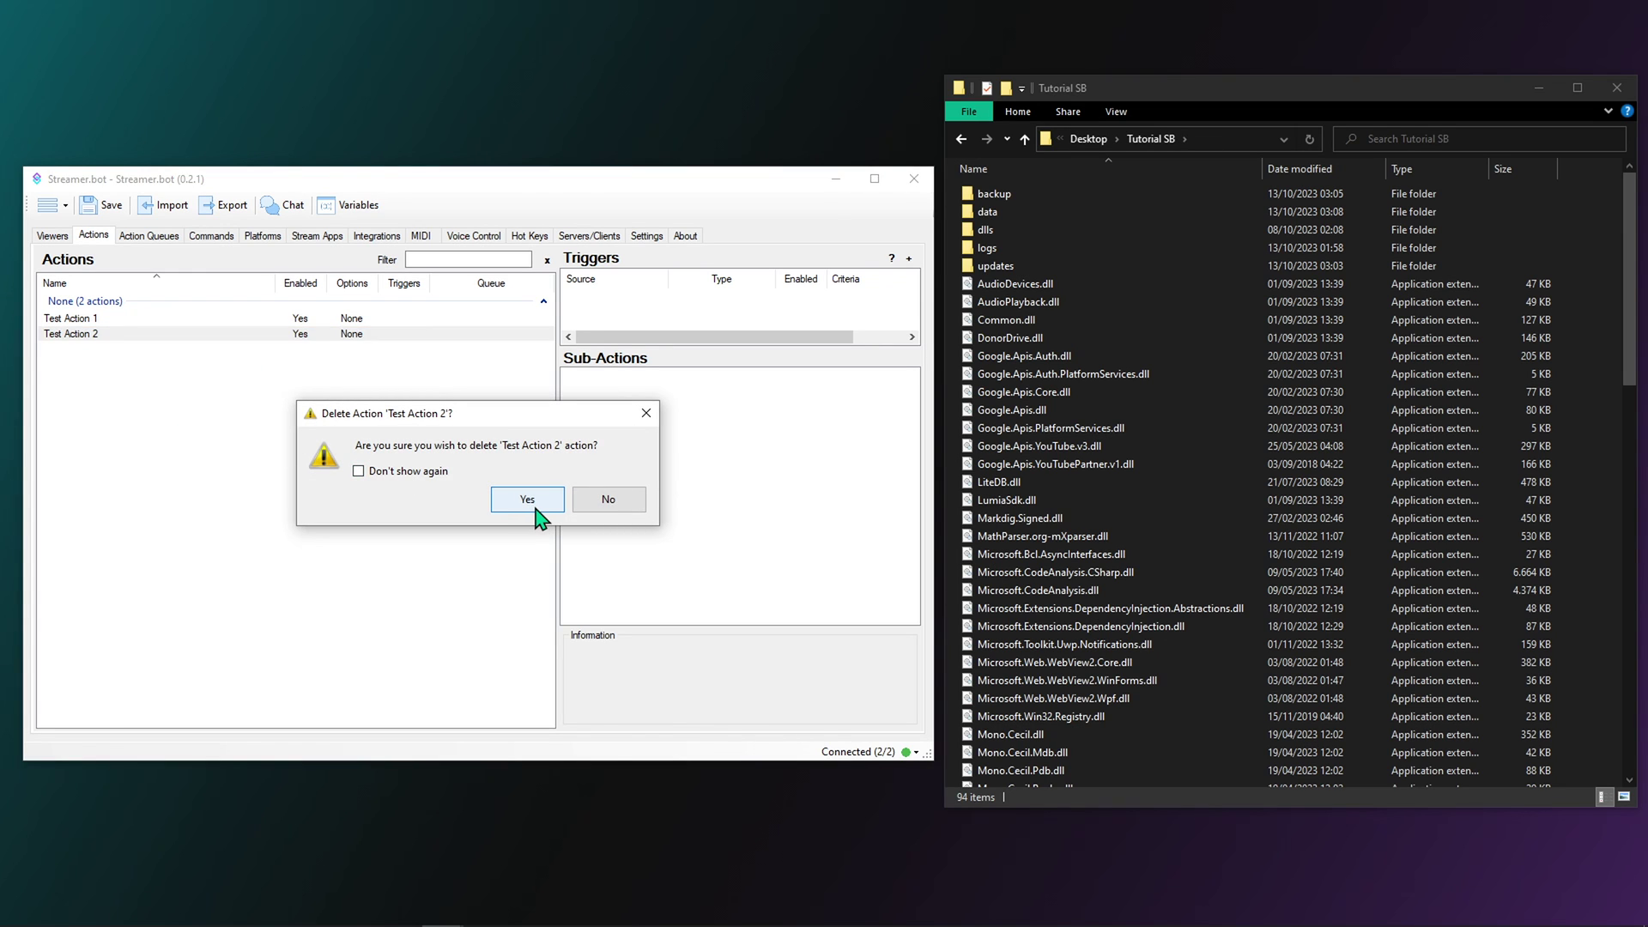
click(527, 500)
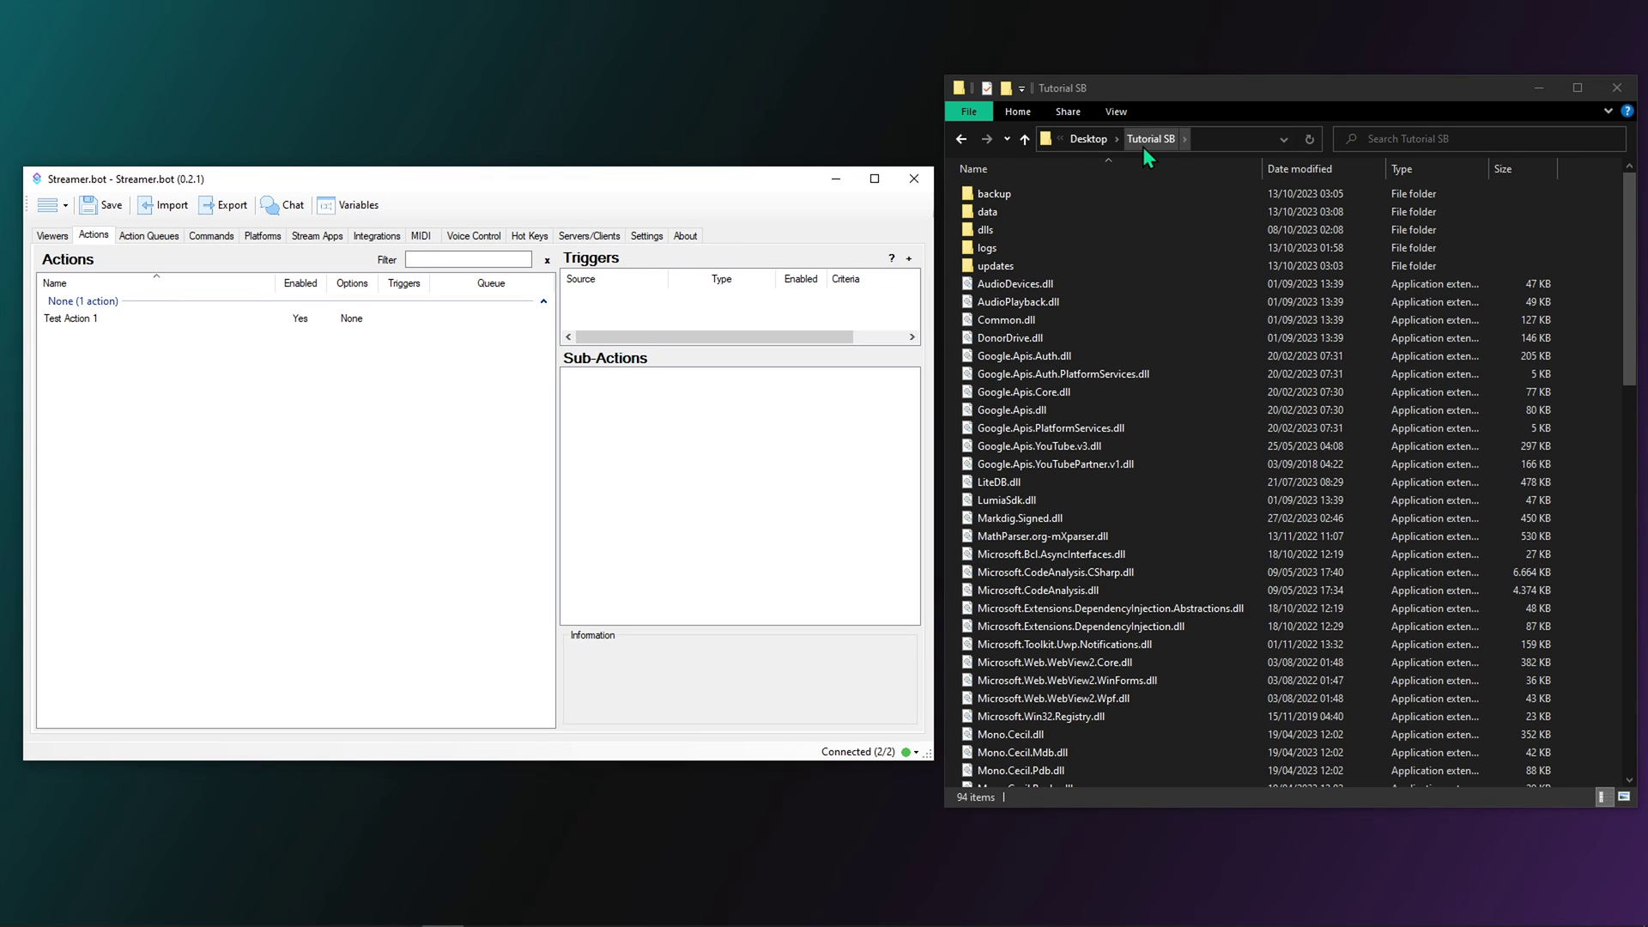
- Open the backup folder in Tutorial SB to show its four zip backups
click(1021, 192)
double_click(1021, 192)
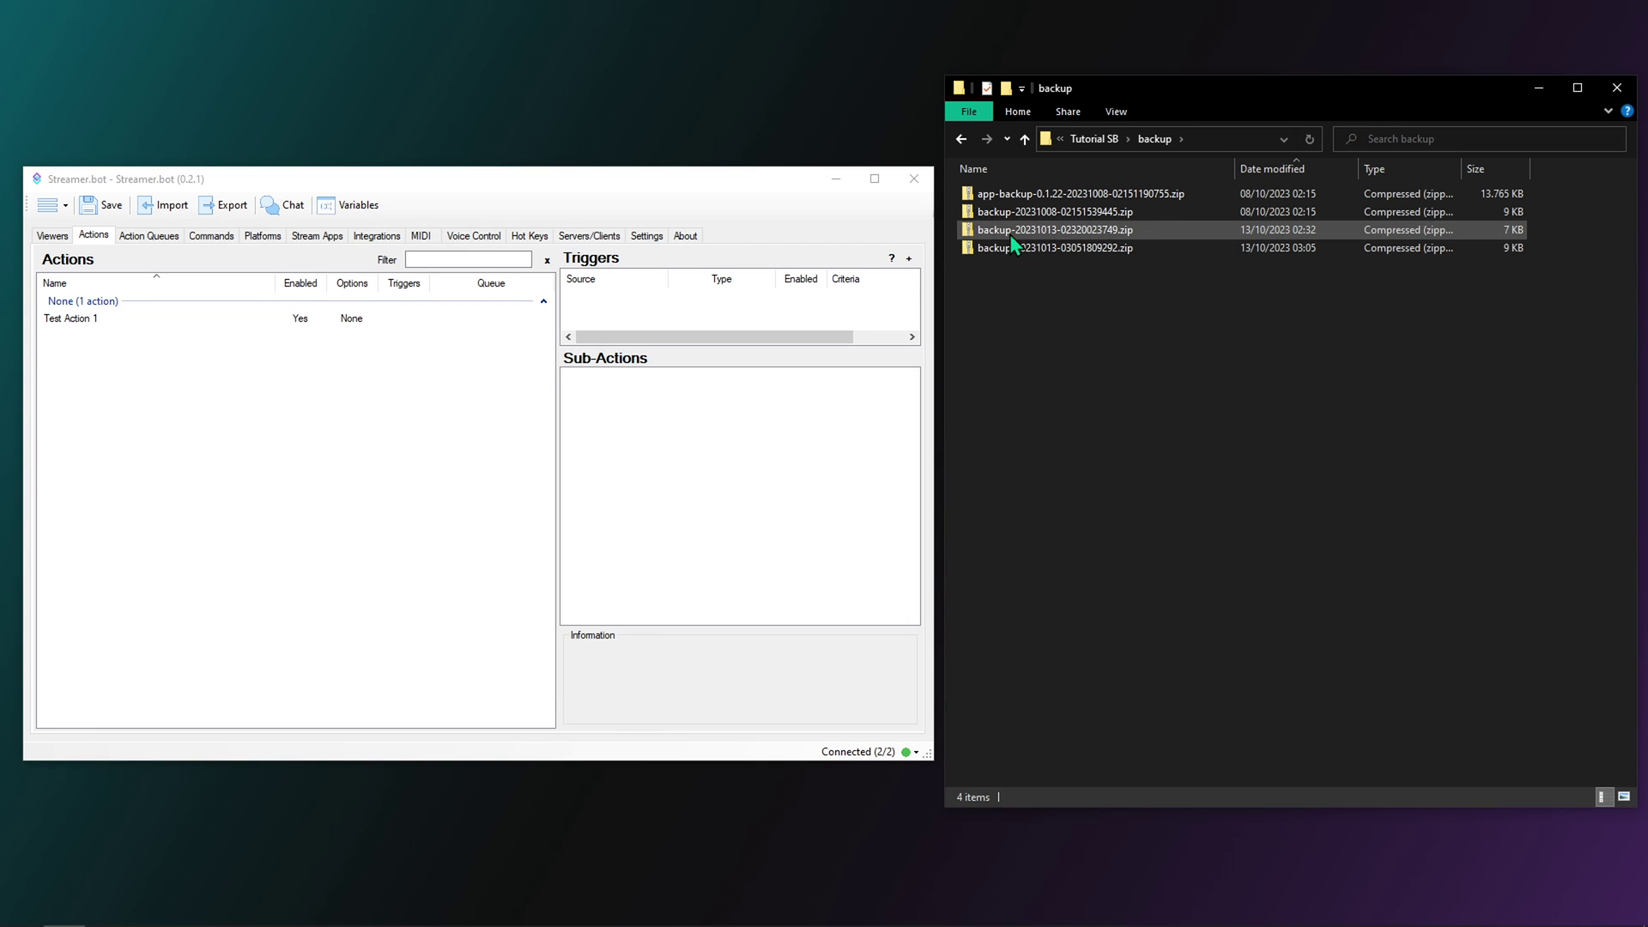
mouse_move(989, 199)
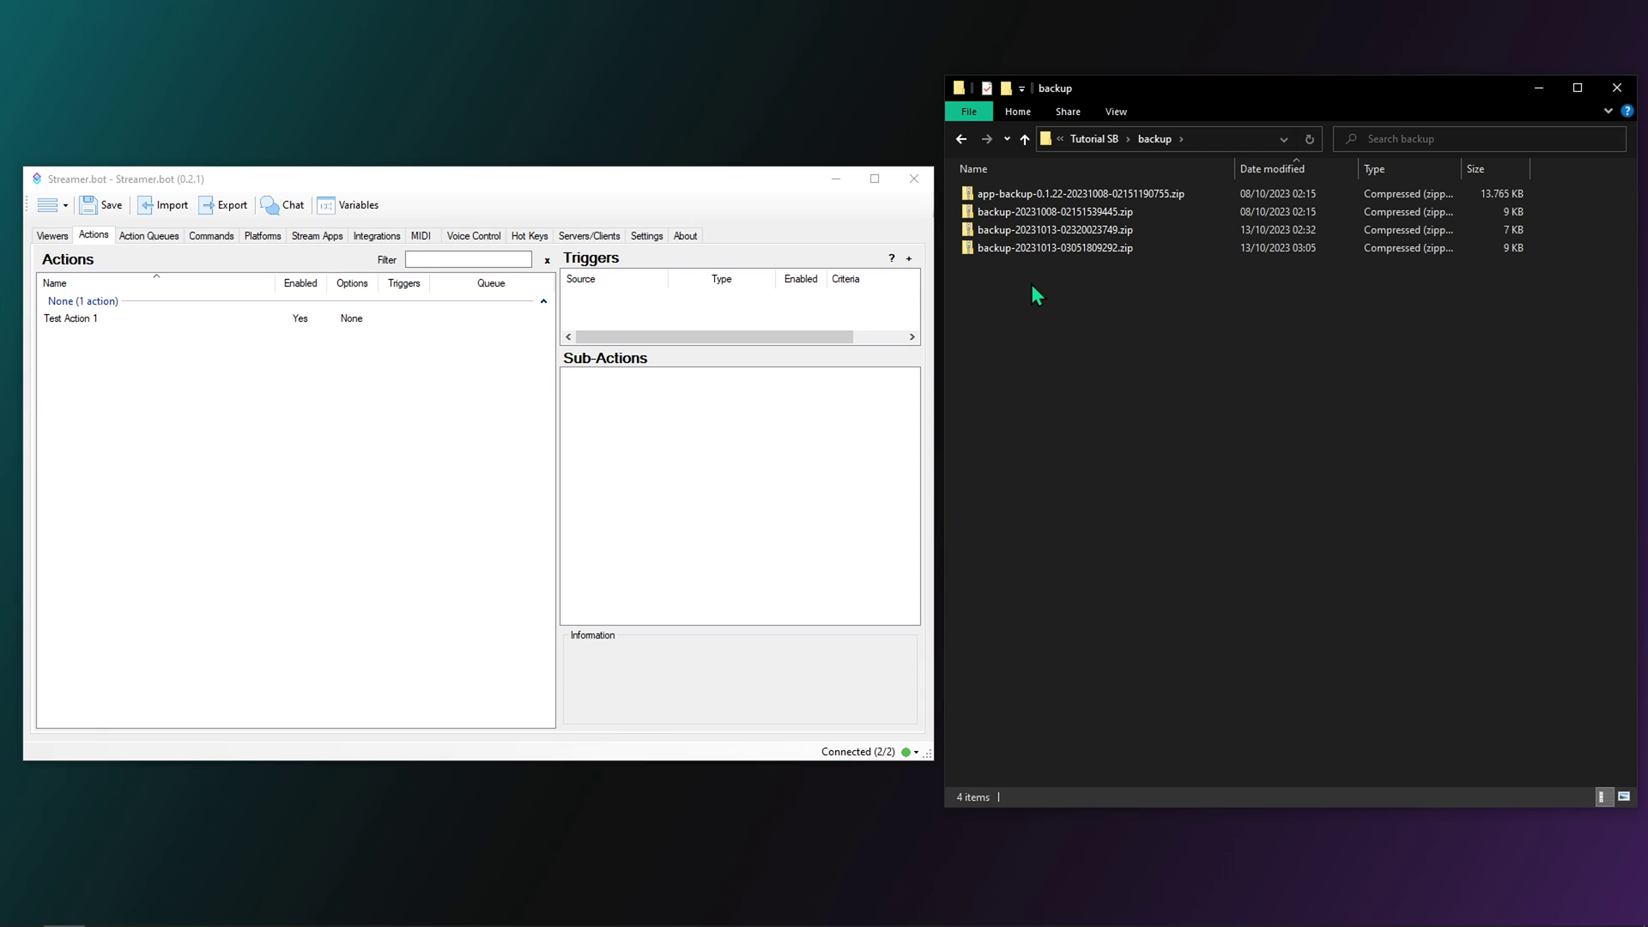
- Close Streamer.bot with confirmation, then select backup-20231013-02320023749.zip in Explorer
click(915, 180)
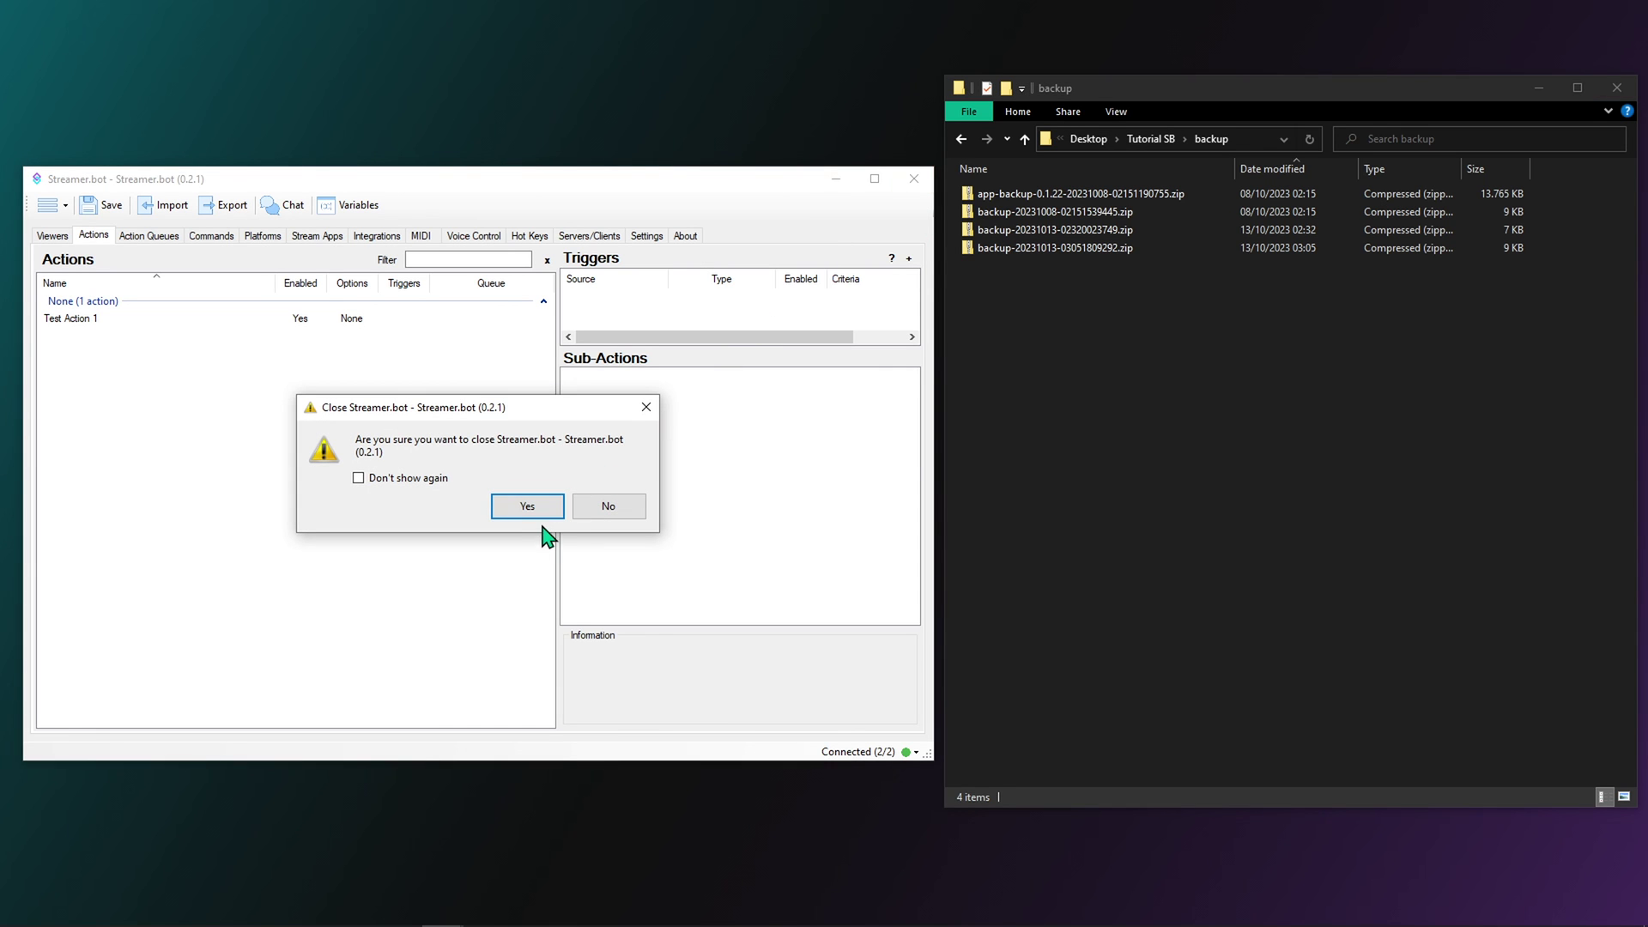
click(540, 512)
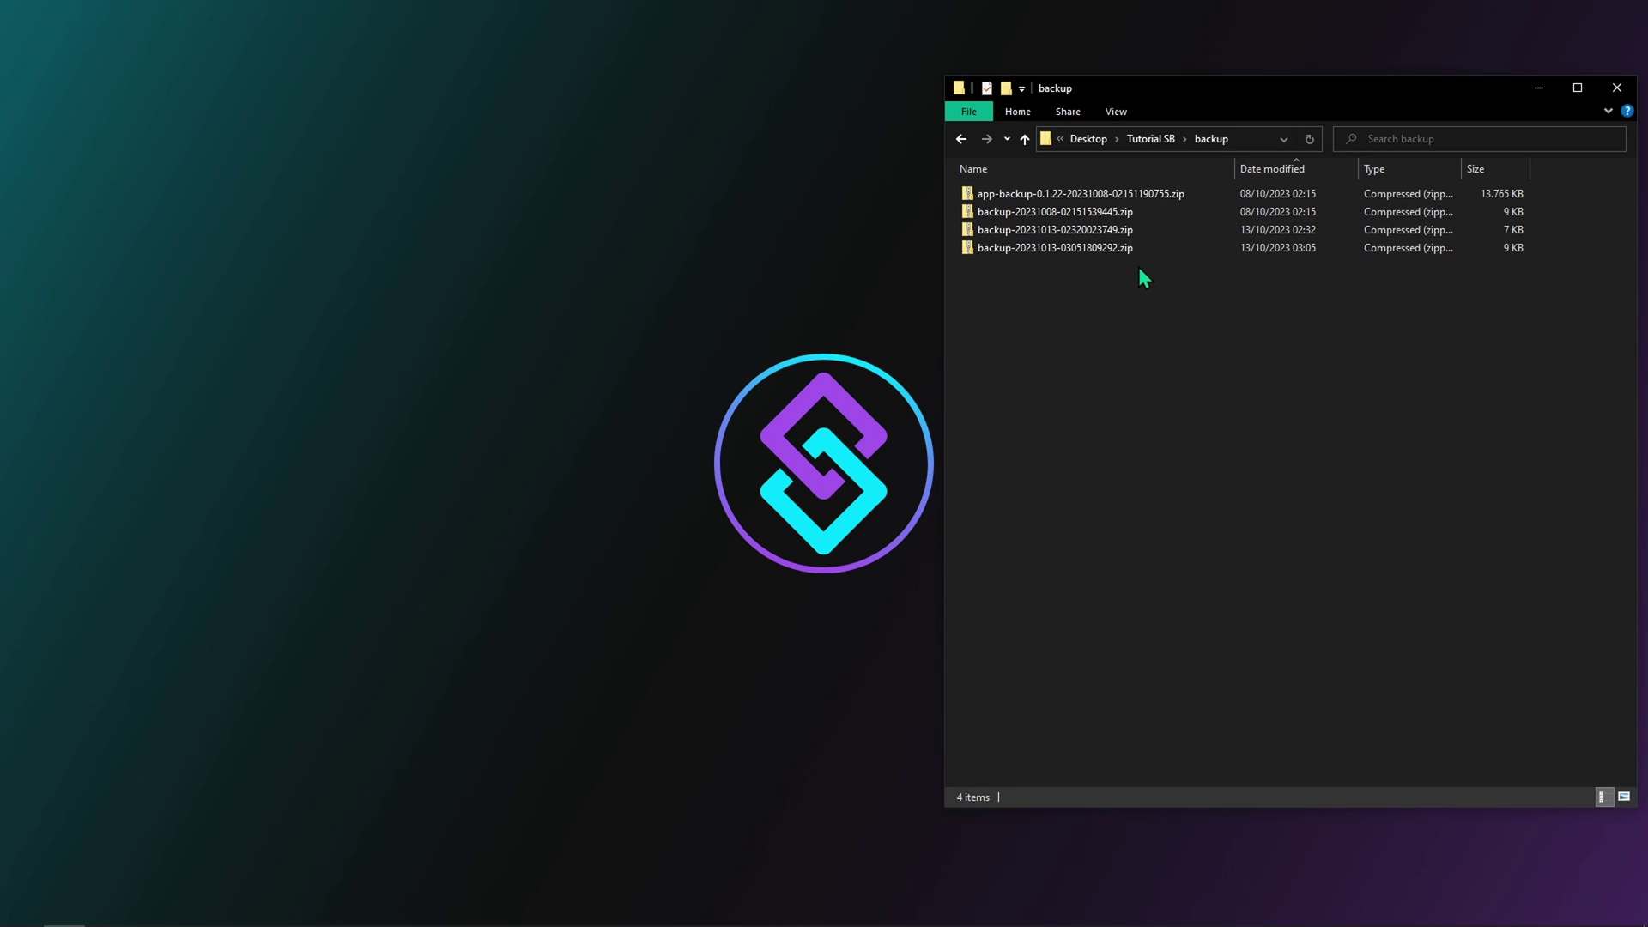
click(1205, 249)
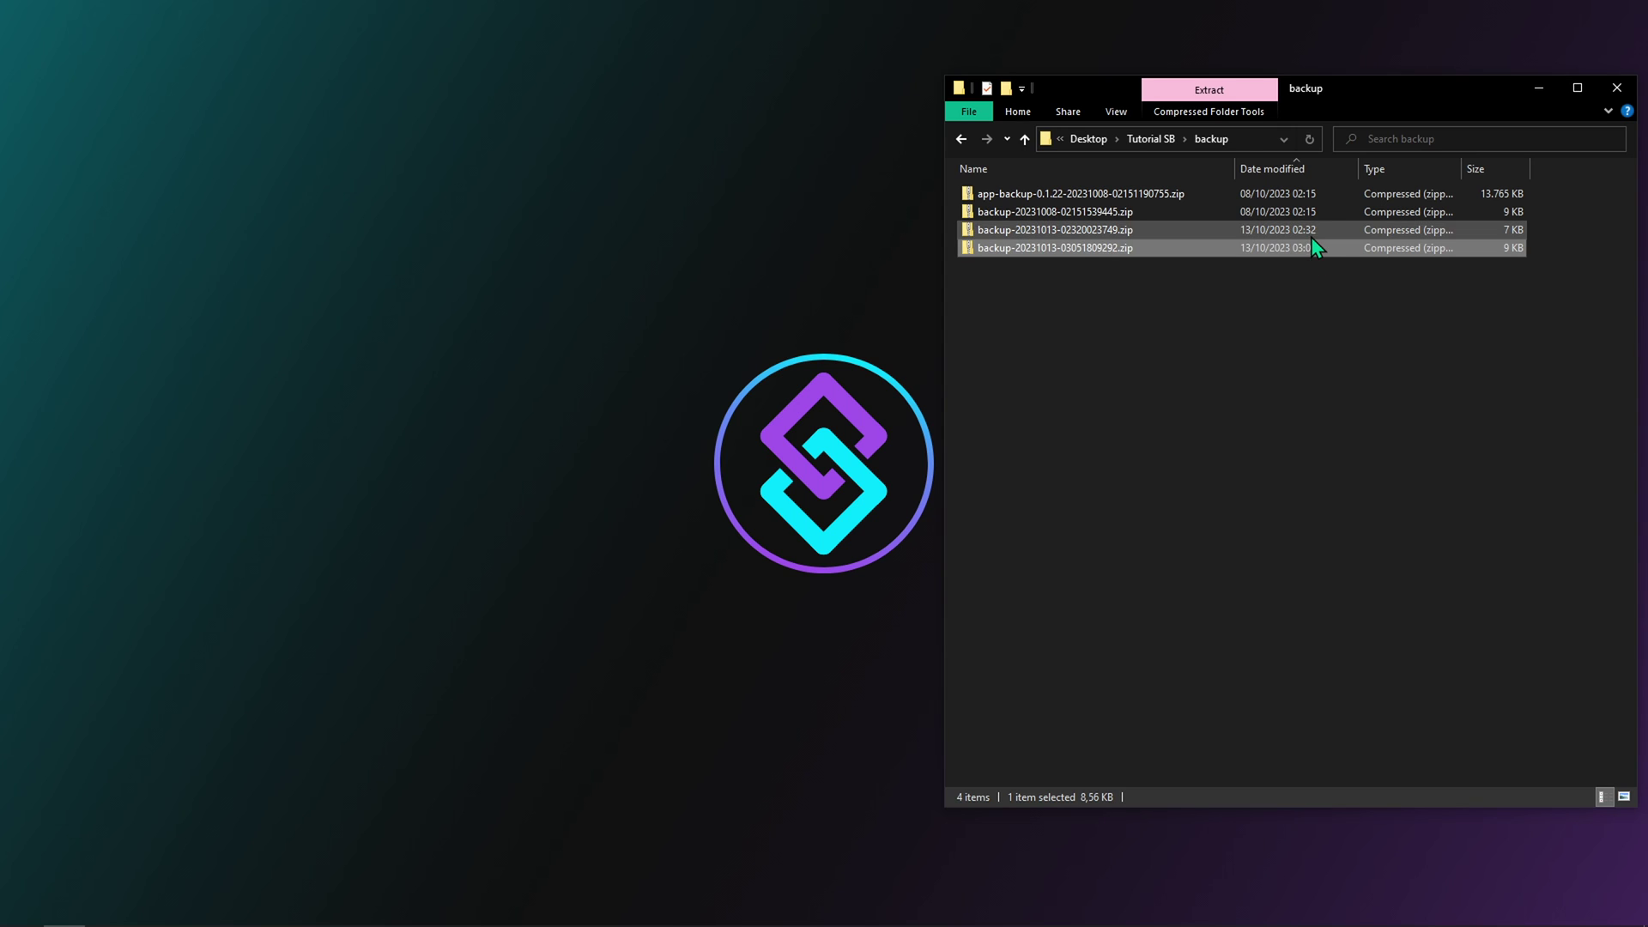
click(1312, 235)
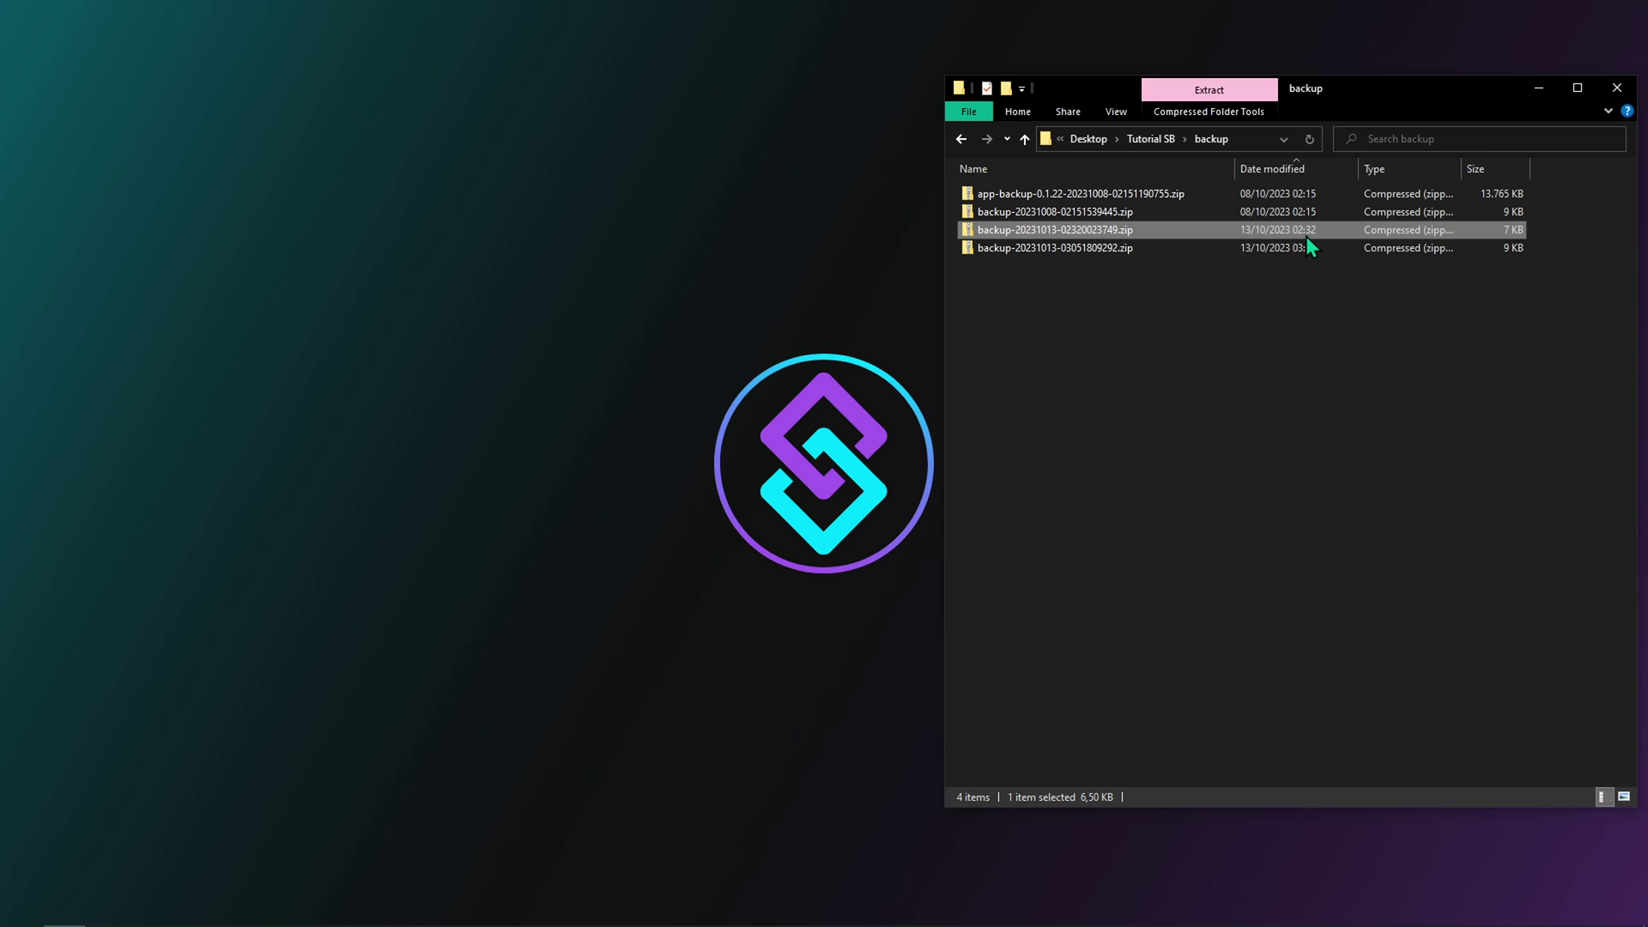
- Open backup-20231013-02320023749.zip in a separate left window and point the other window at data
right_click(1149, 230)
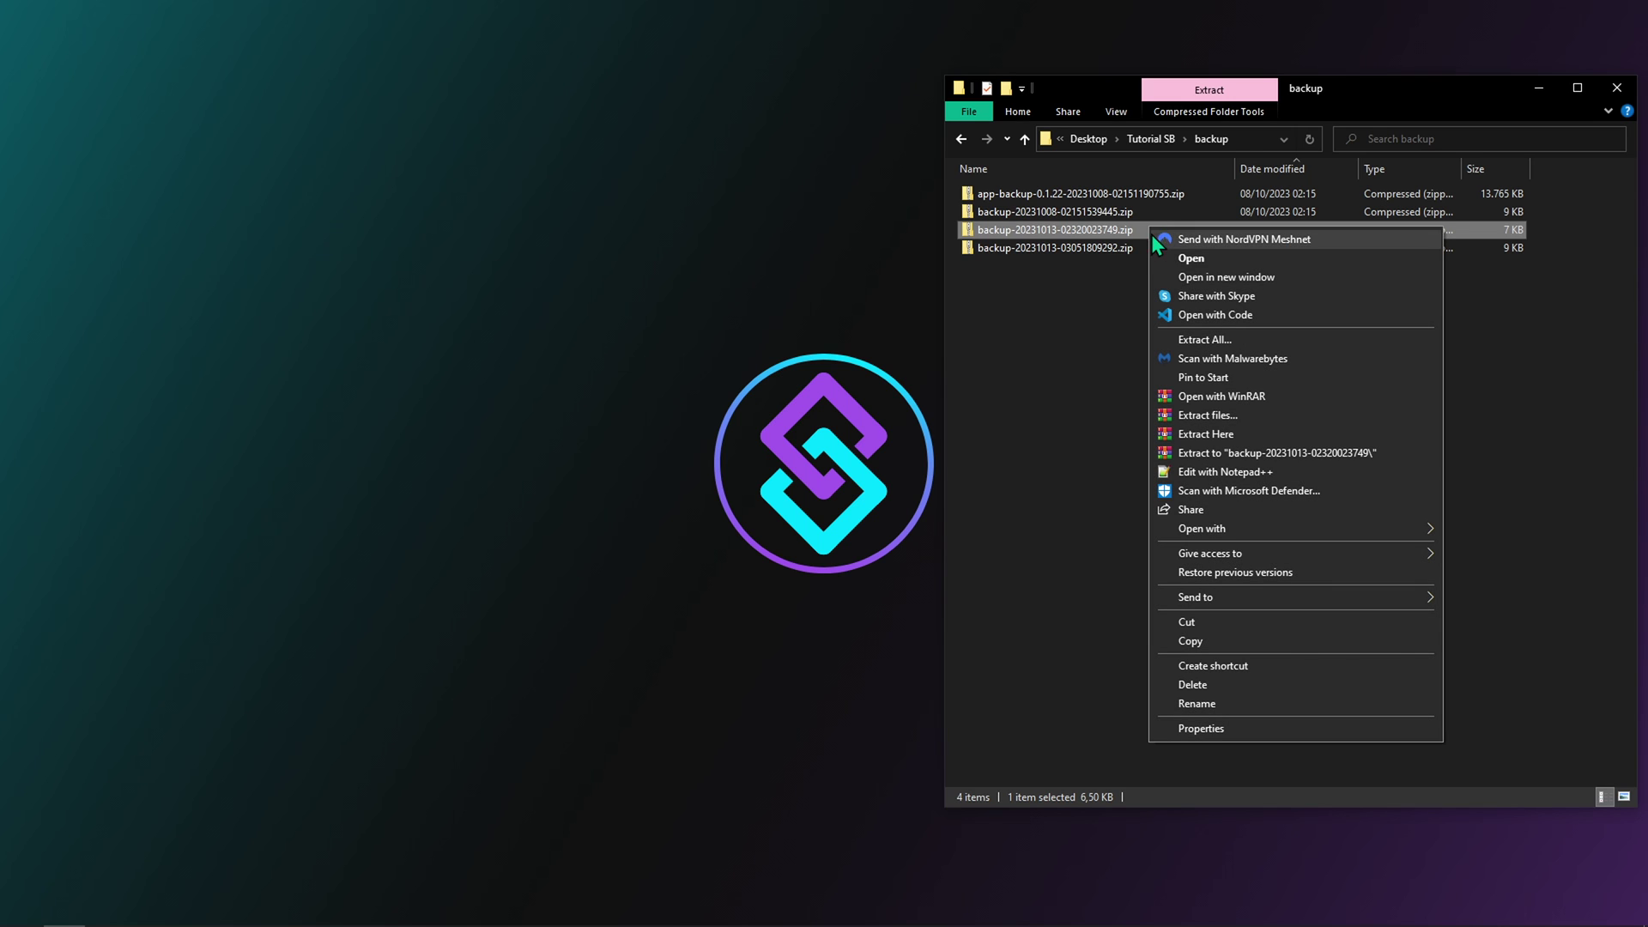
click(1184, 279)
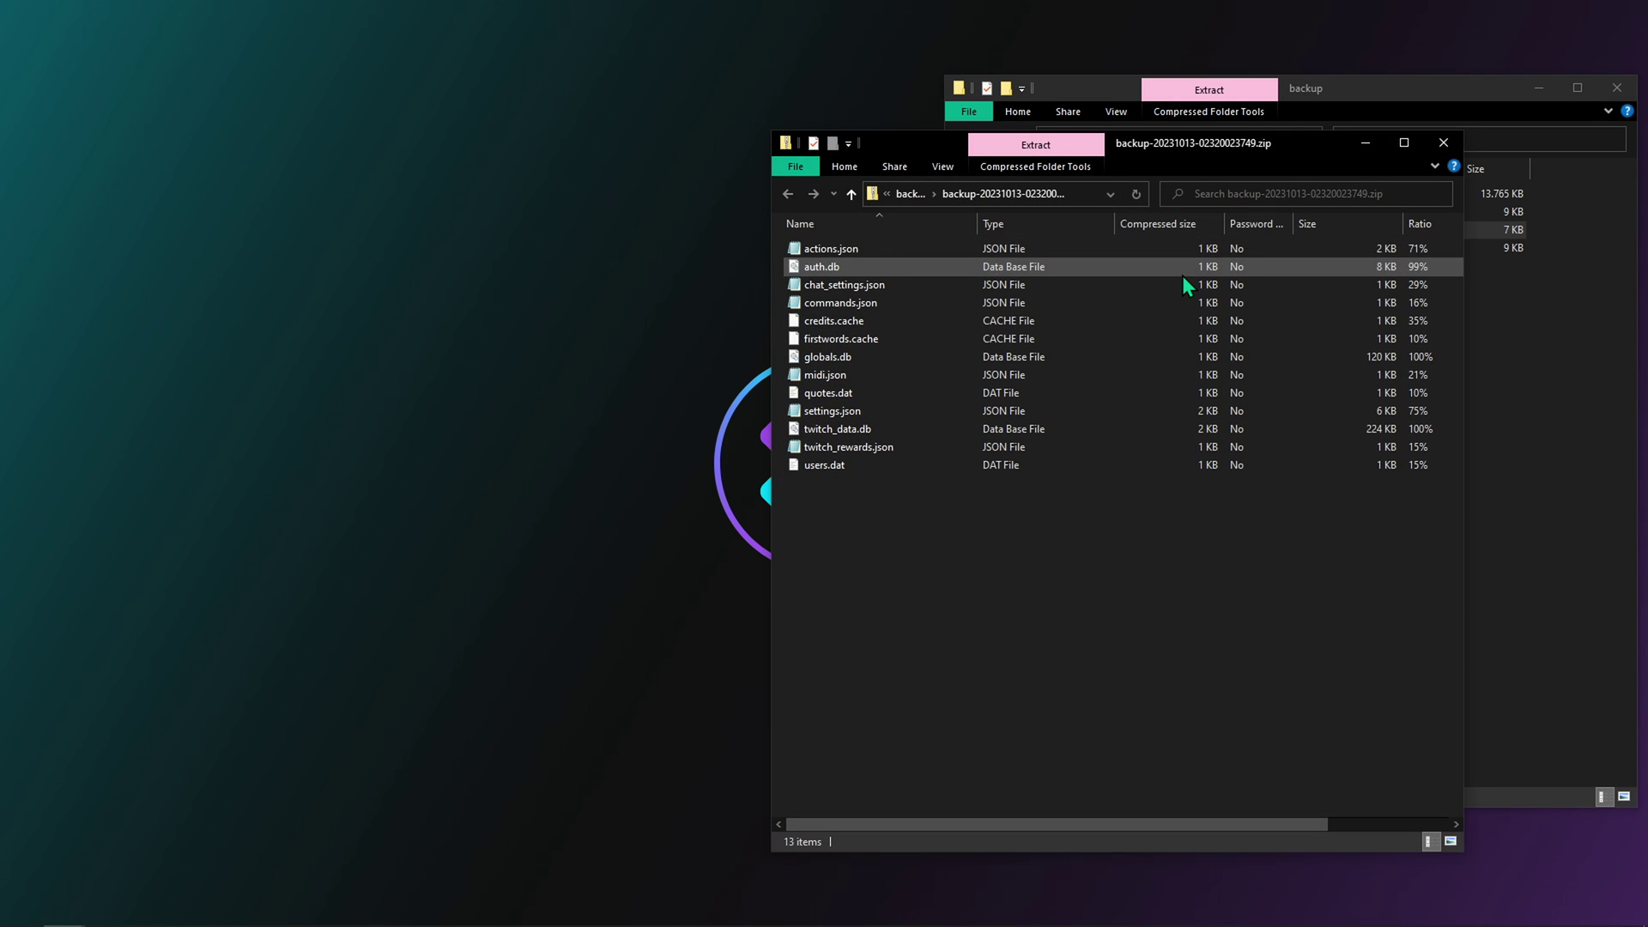
drag(1297, 143, 635, 98)
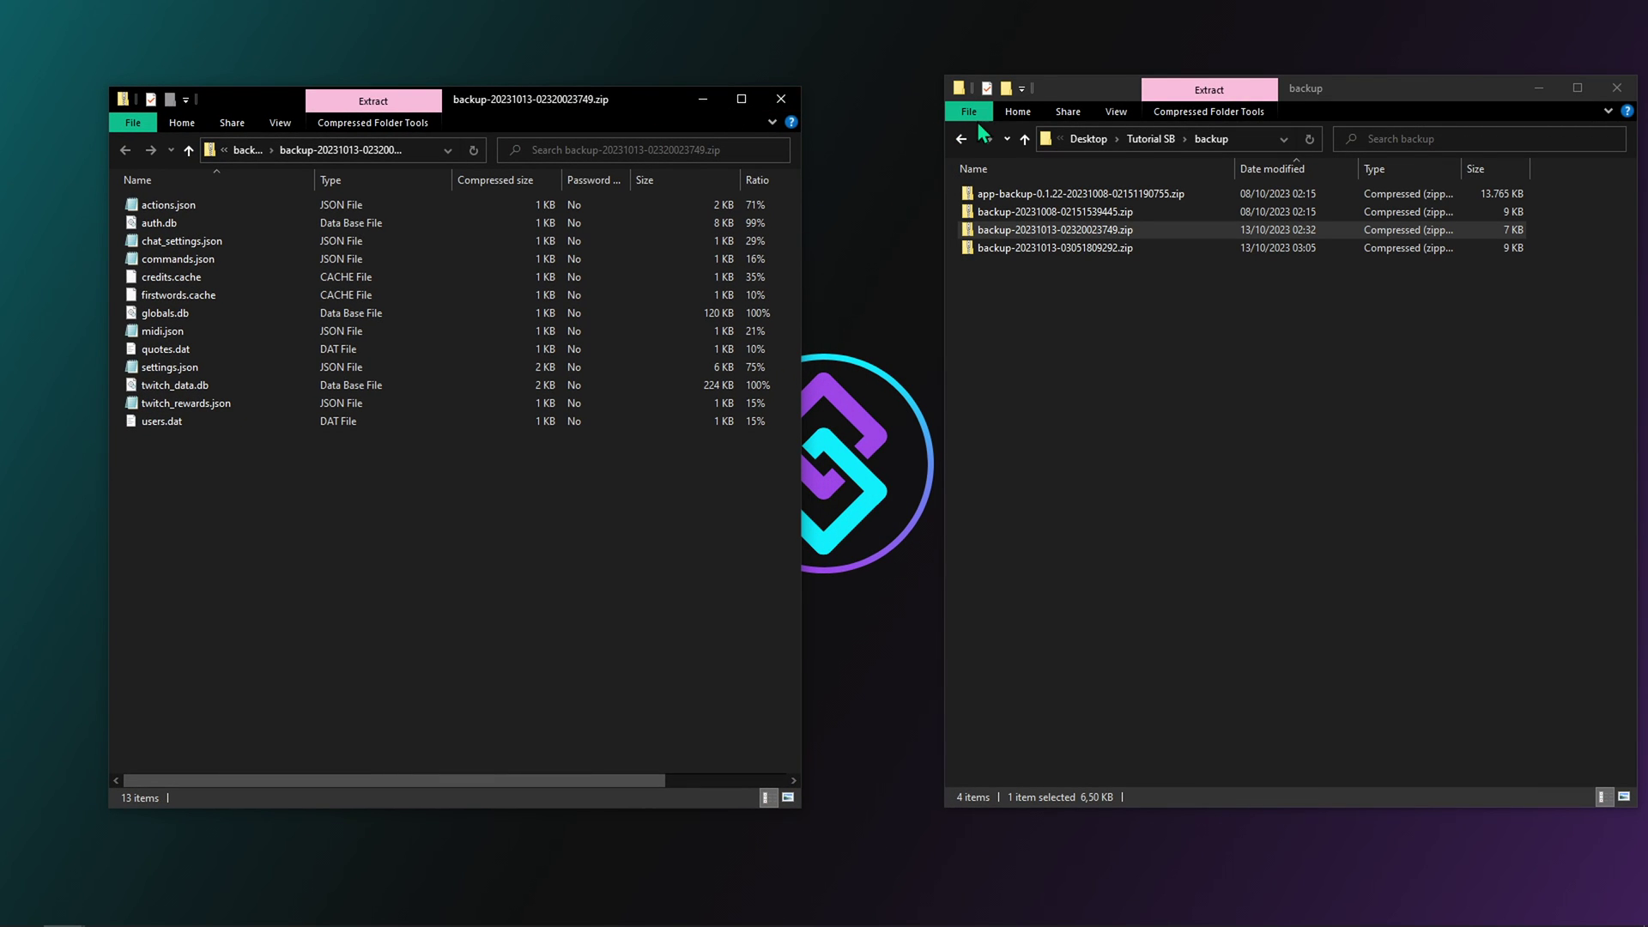
click(1147, 143)
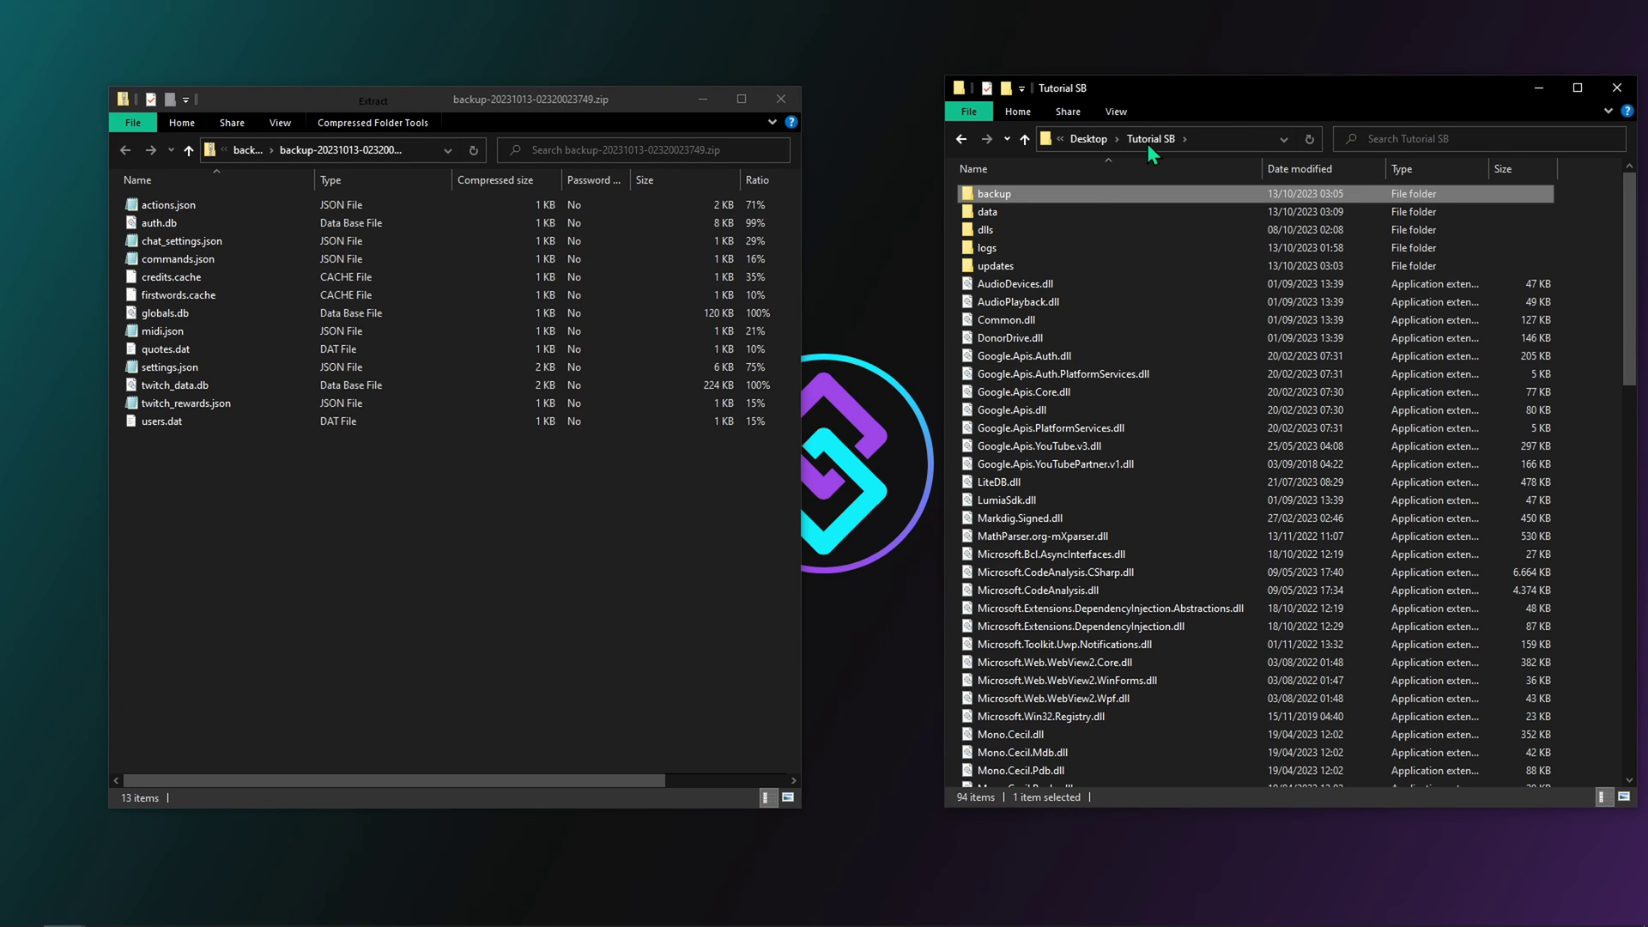
double_click(1015, 213)
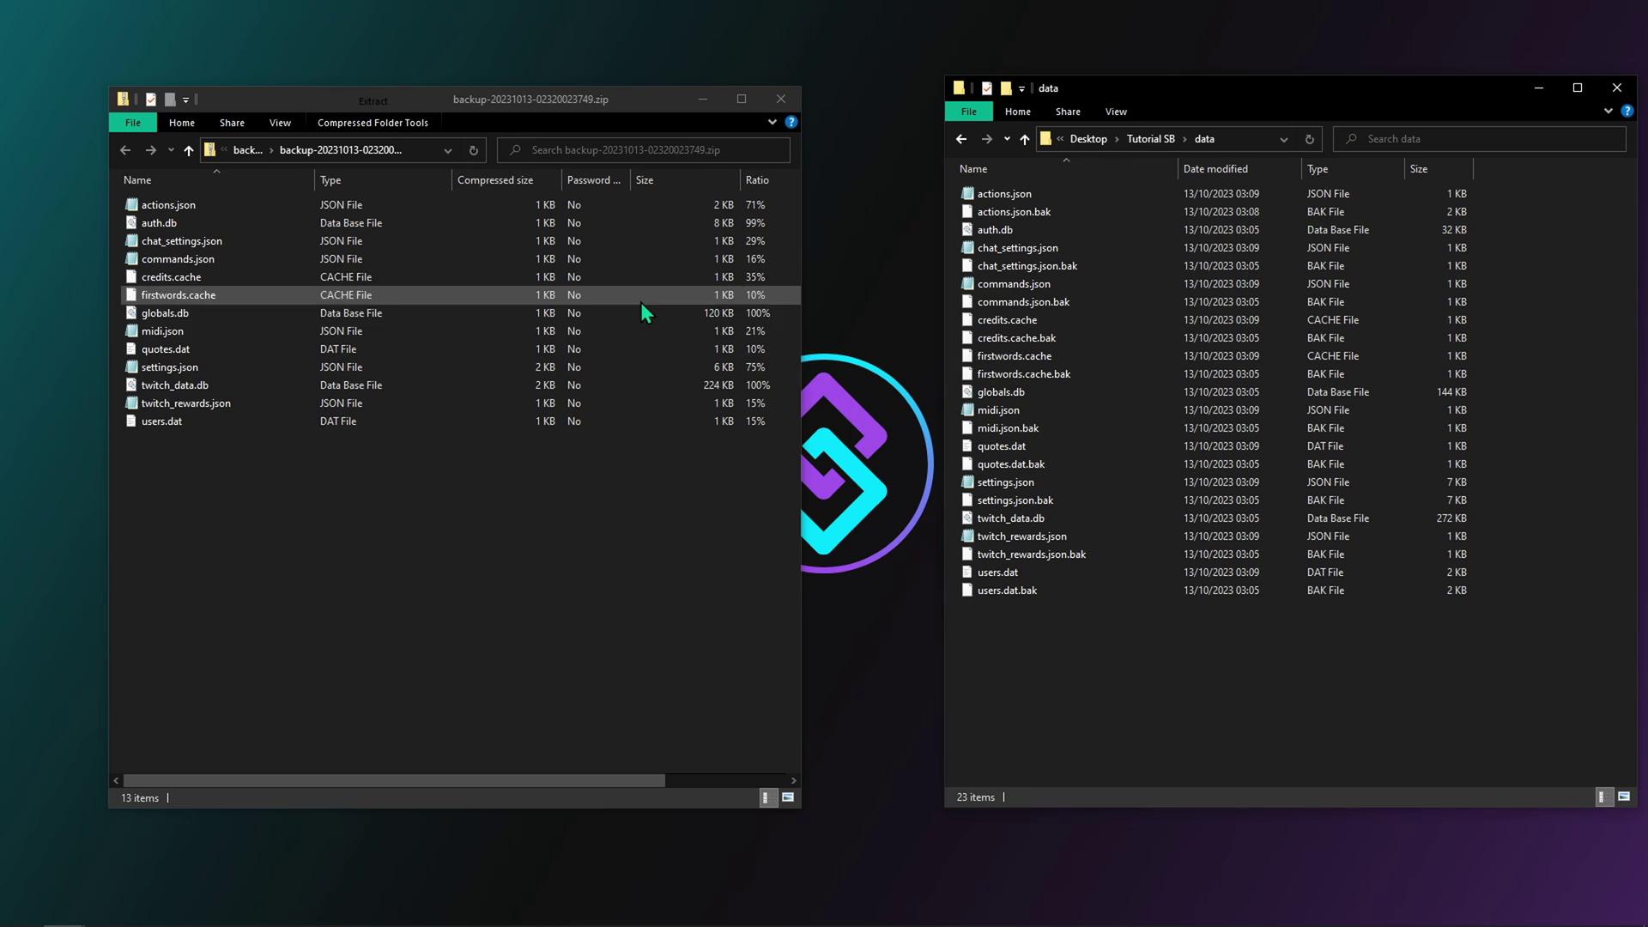
- Copy the 13 backup files into data, replacing existing ones, then return to Tutorial SB
click(223, 465)
mouse_move(221, 465)
mouse_down()
mouse_move(134, 204)
mouse_move(1253, 318)
mouse_move(1476, 317)
mouse_move(1459, 325)
mouse_up()
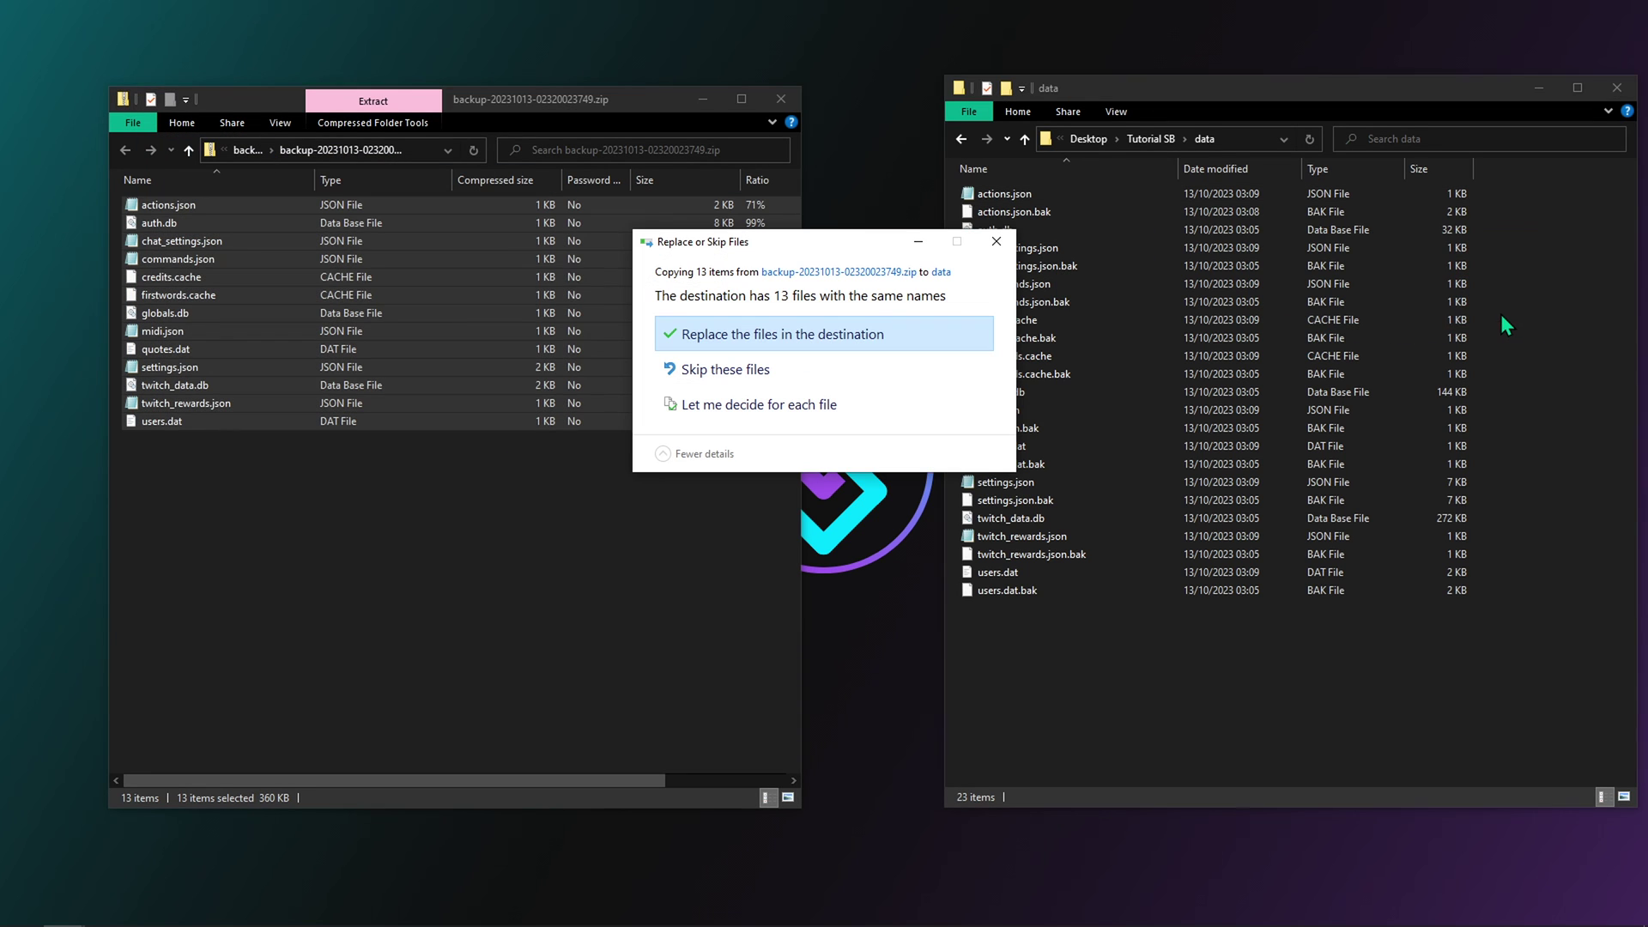
click(904, 334)
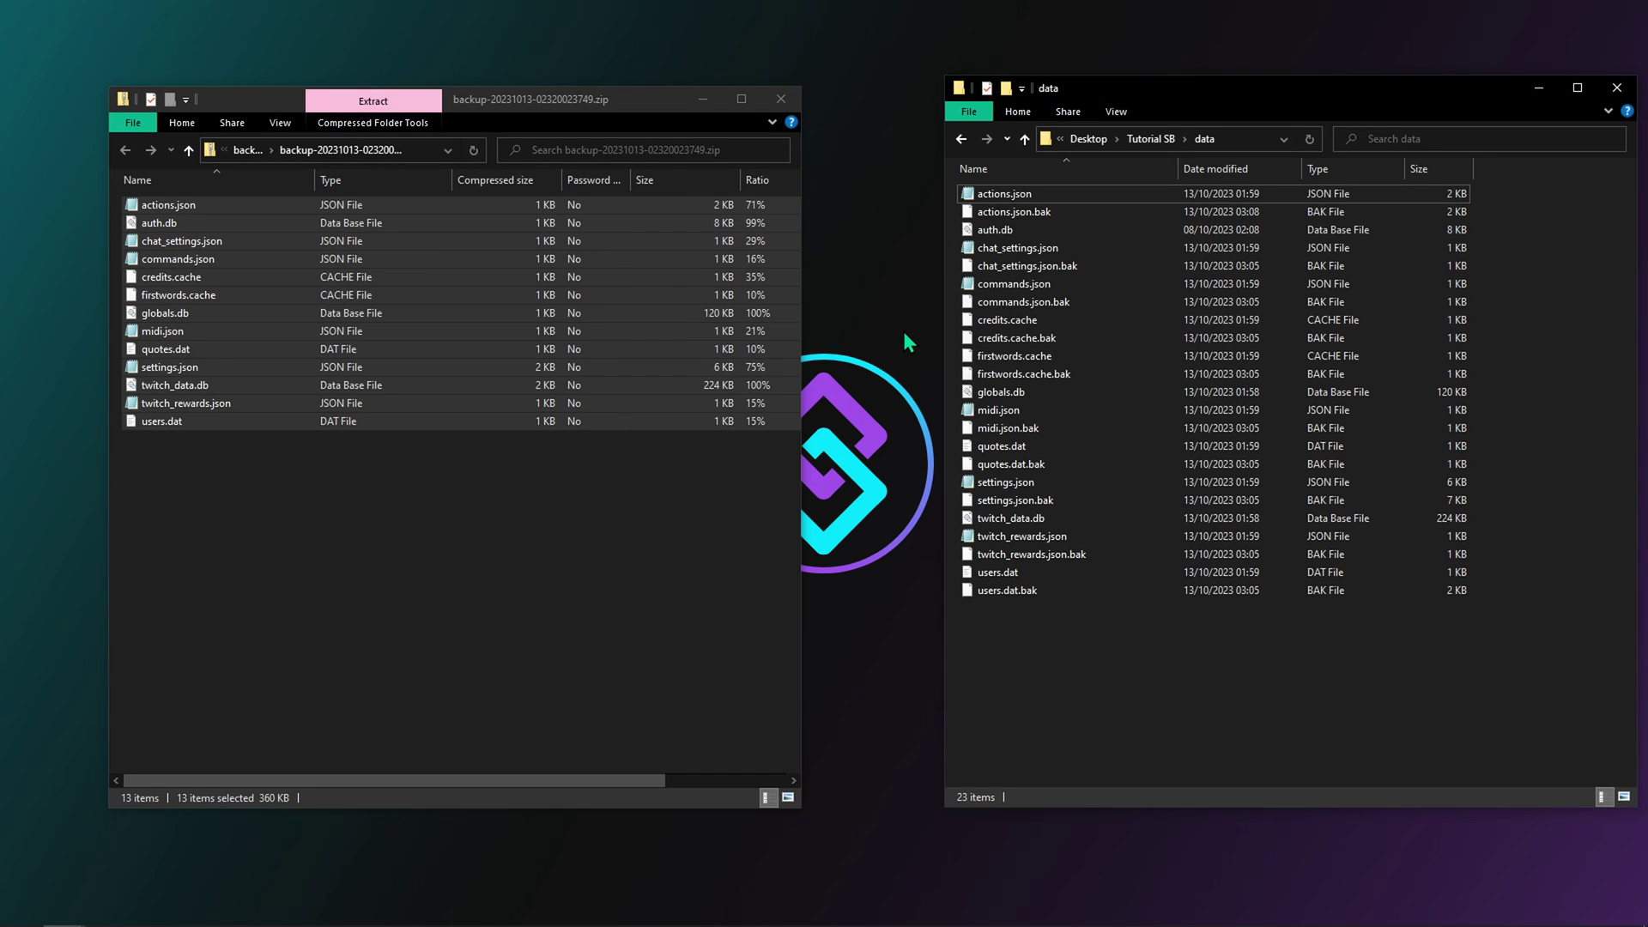
click(1150, 139)
scroll(1142, 405, down, 15)
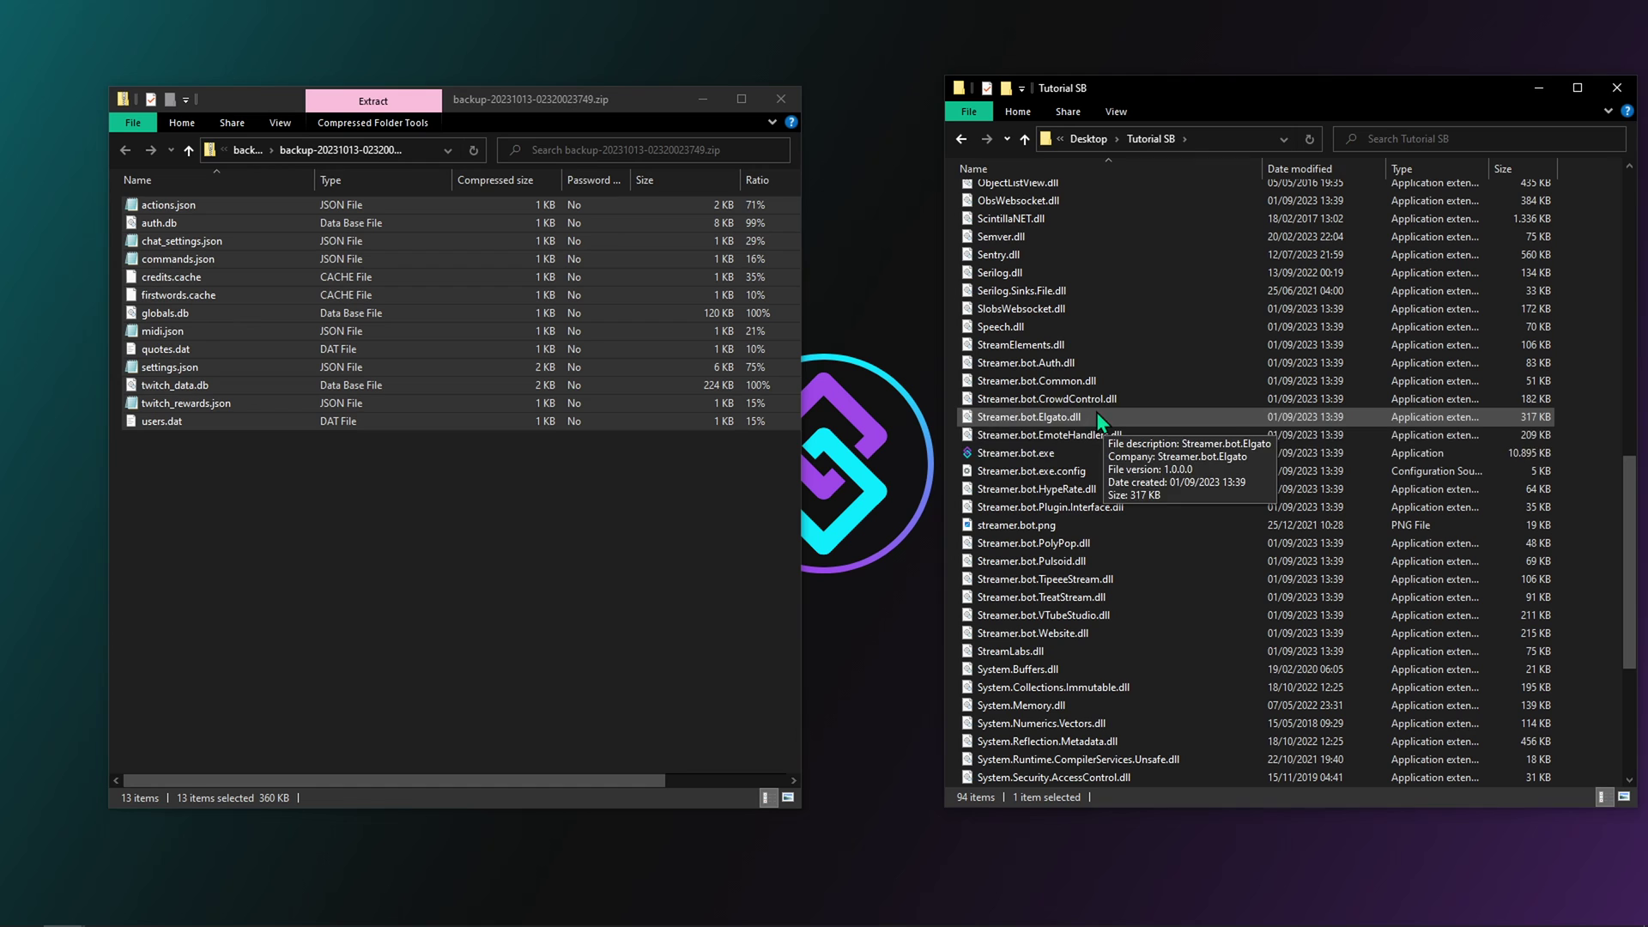
- Relaunch Streamer.bot.exe, confirm Test Action 1 and 2 are both listed, then close it
double_click(1057, 459)
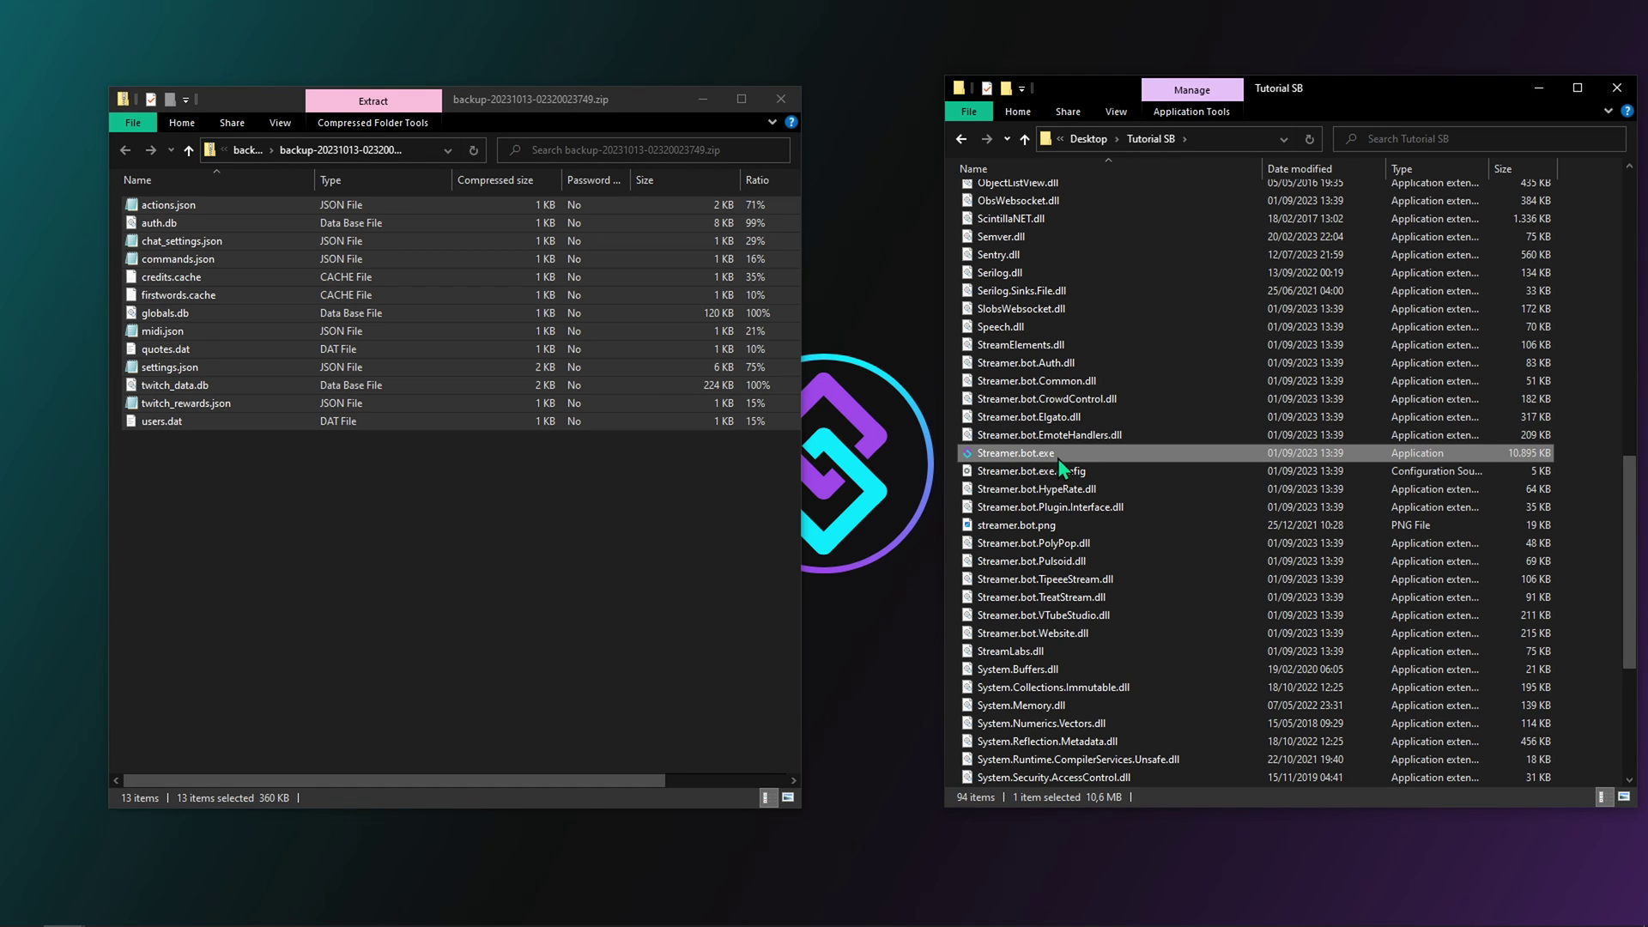
click(771, 105)
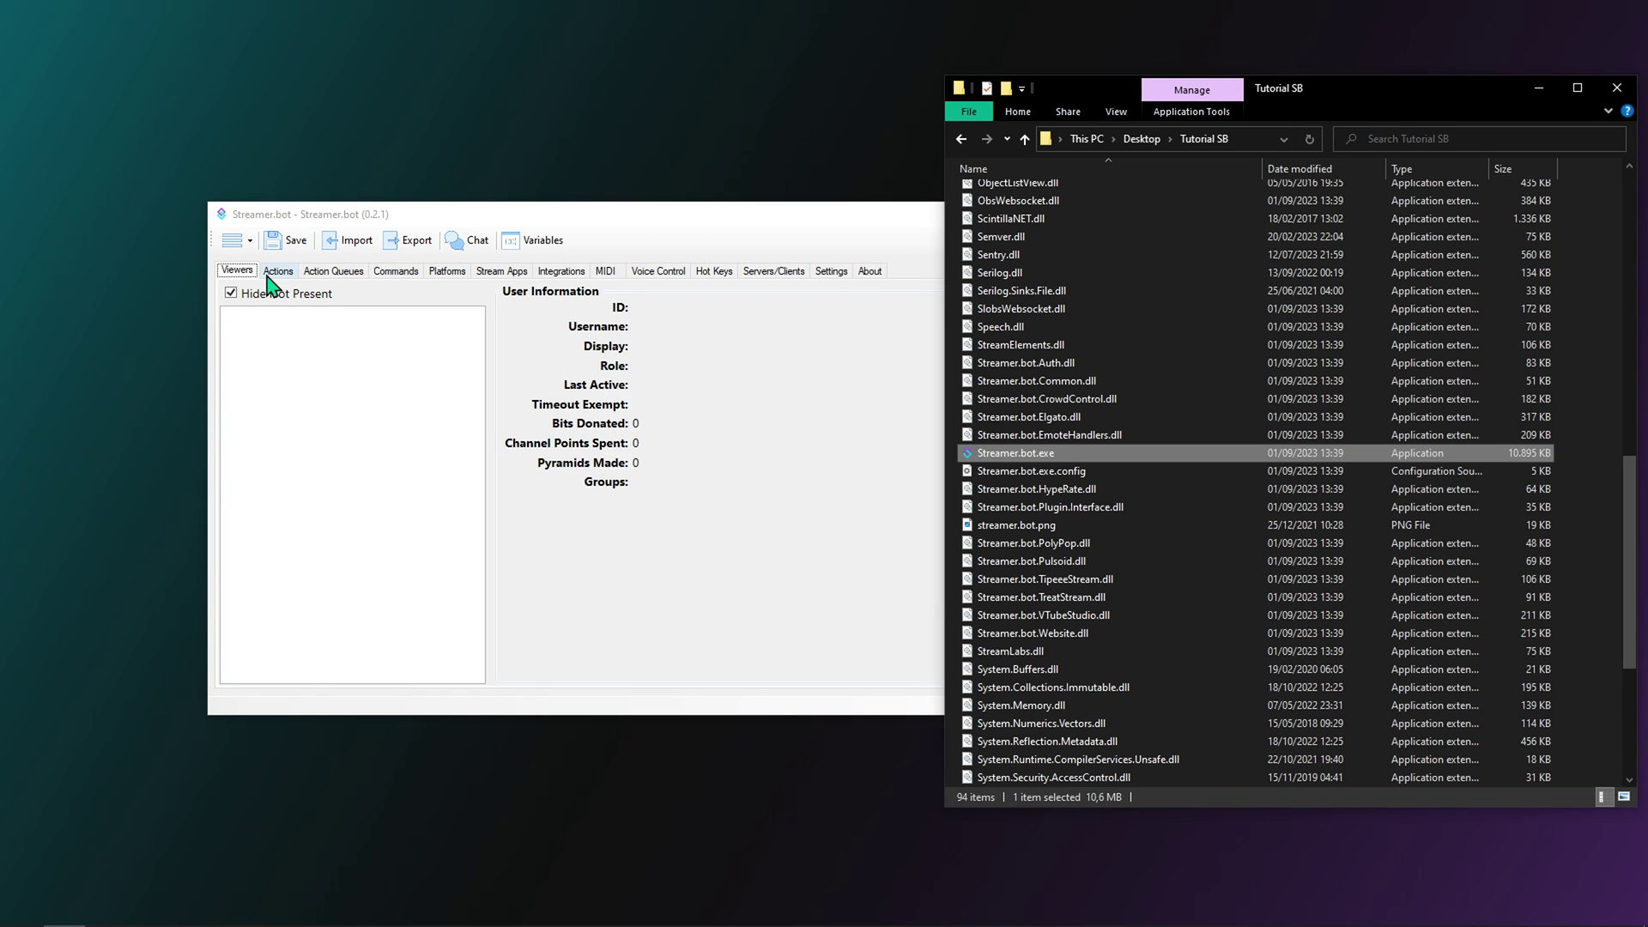
click(274, 273)
click(283, 371)
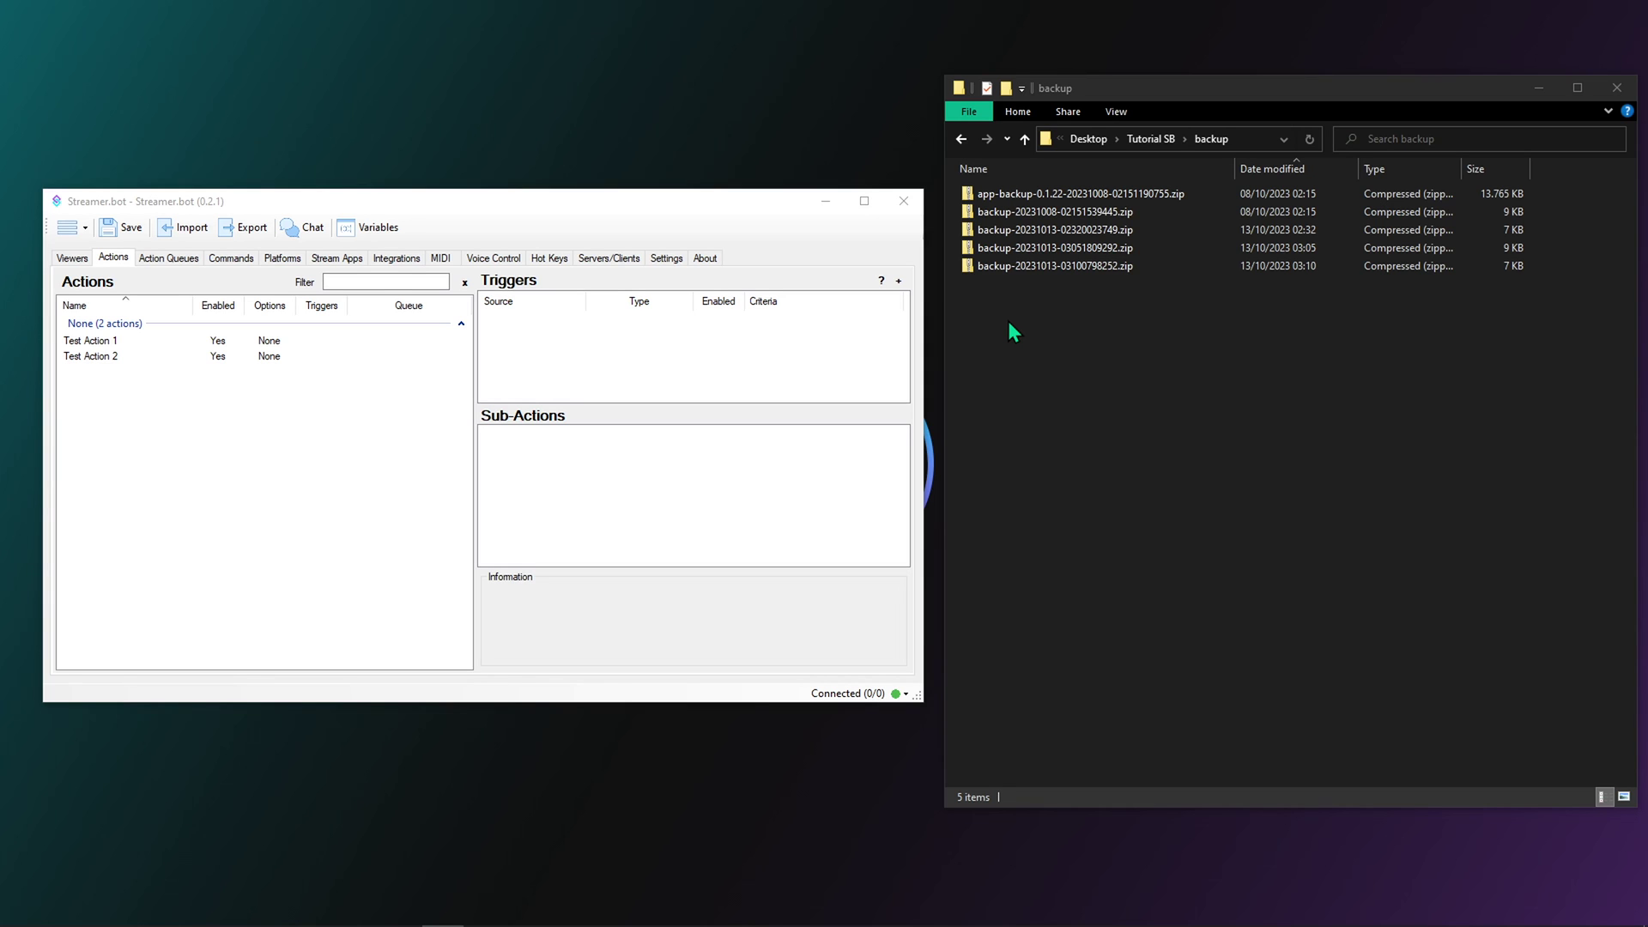
click(906, 203)
- Finish closing Streamer.bot and open app-backup-0.1.22-20231008-02151190755.zip in its own, shorter window
click(545, 495)
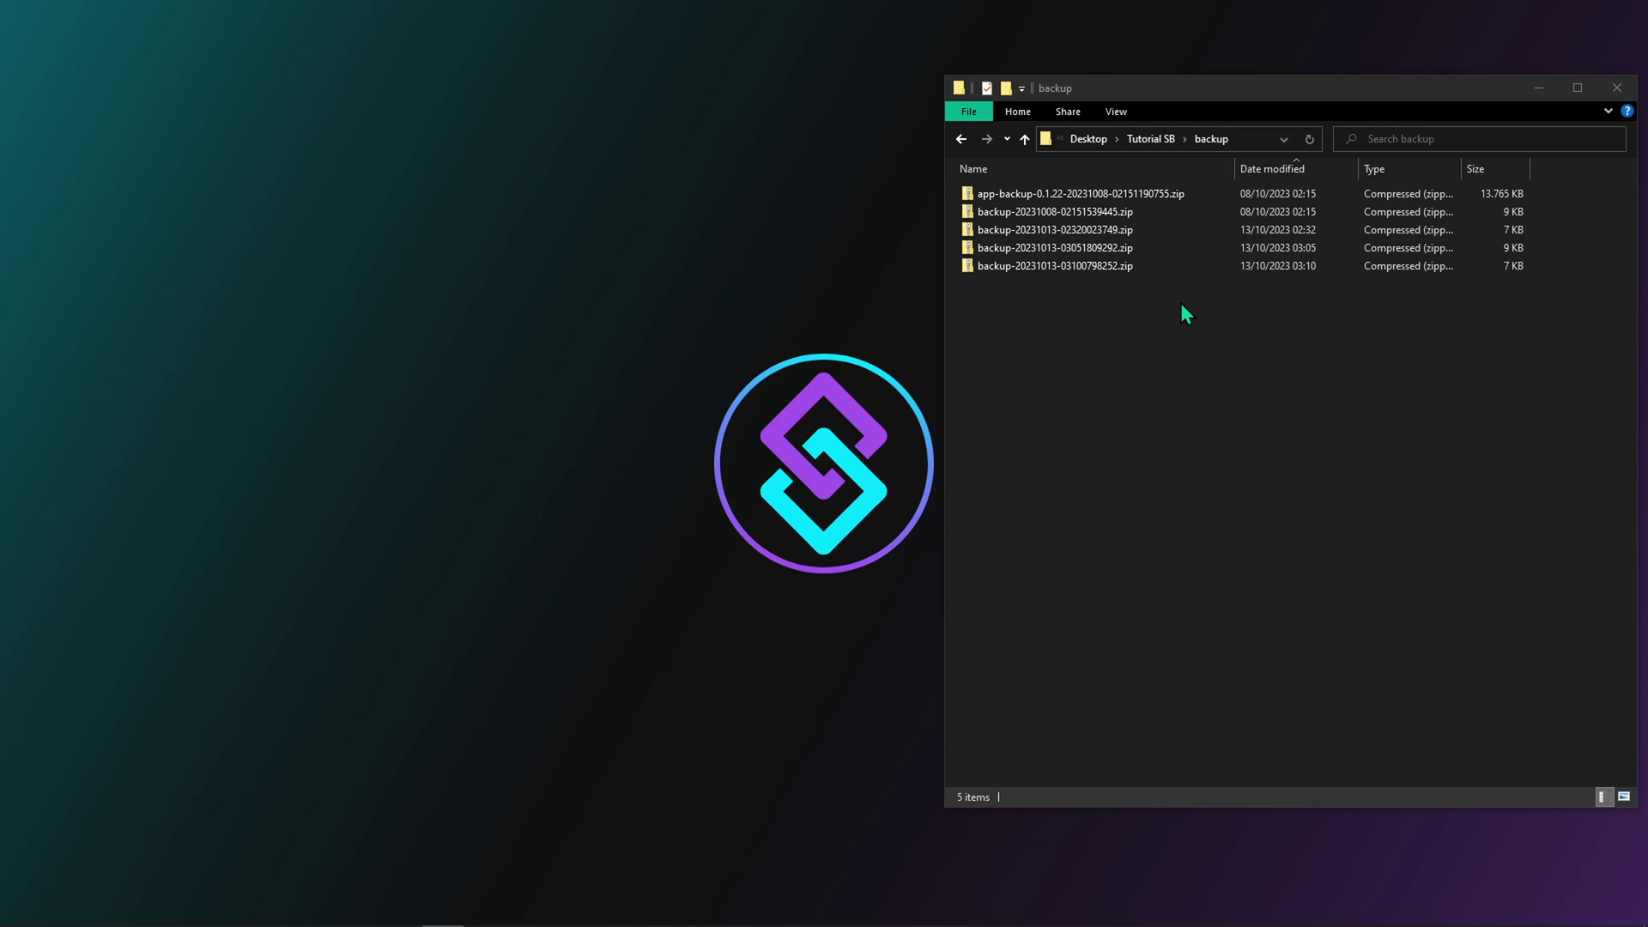
click(1044, 197)
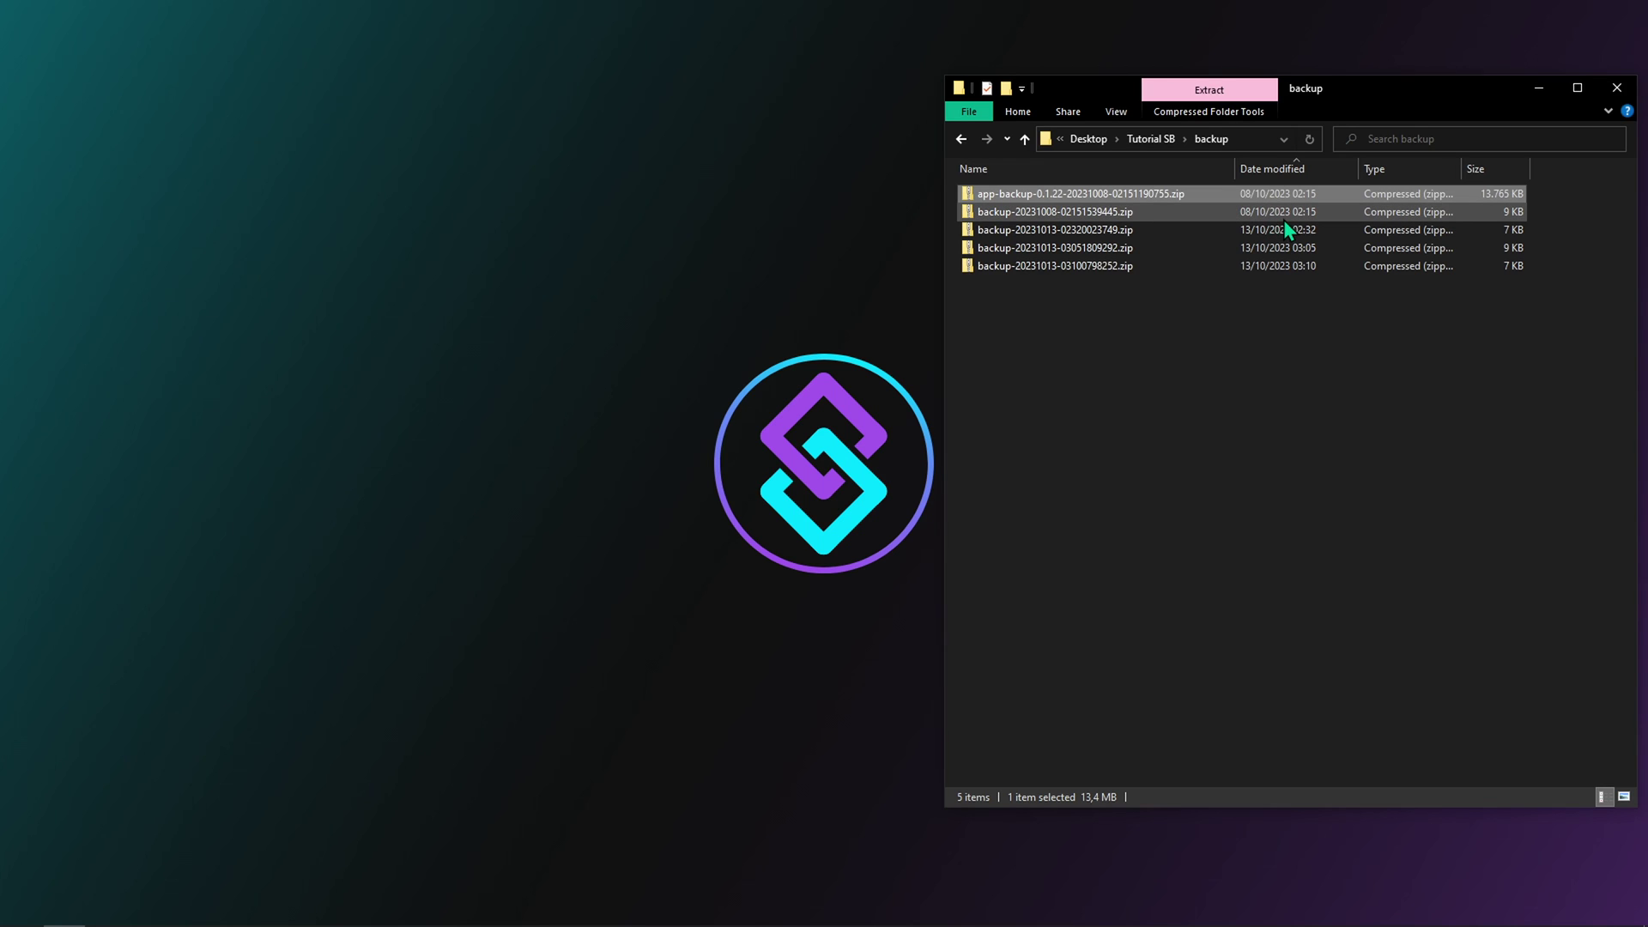
right_click(1119, 195)
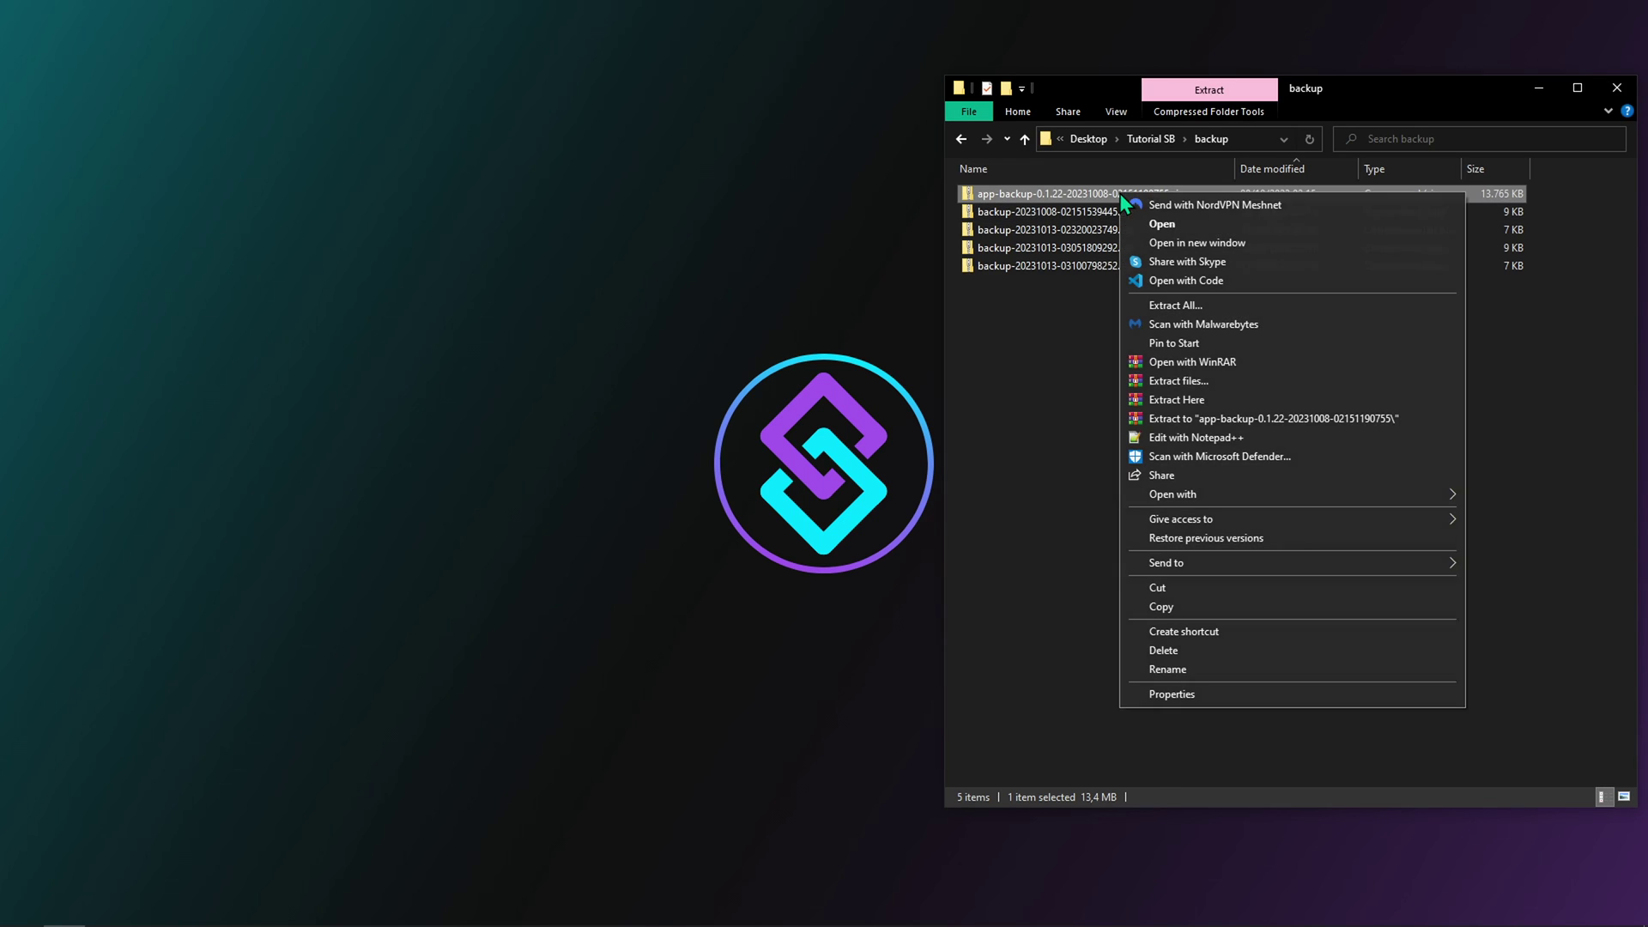
click(1150, 240)
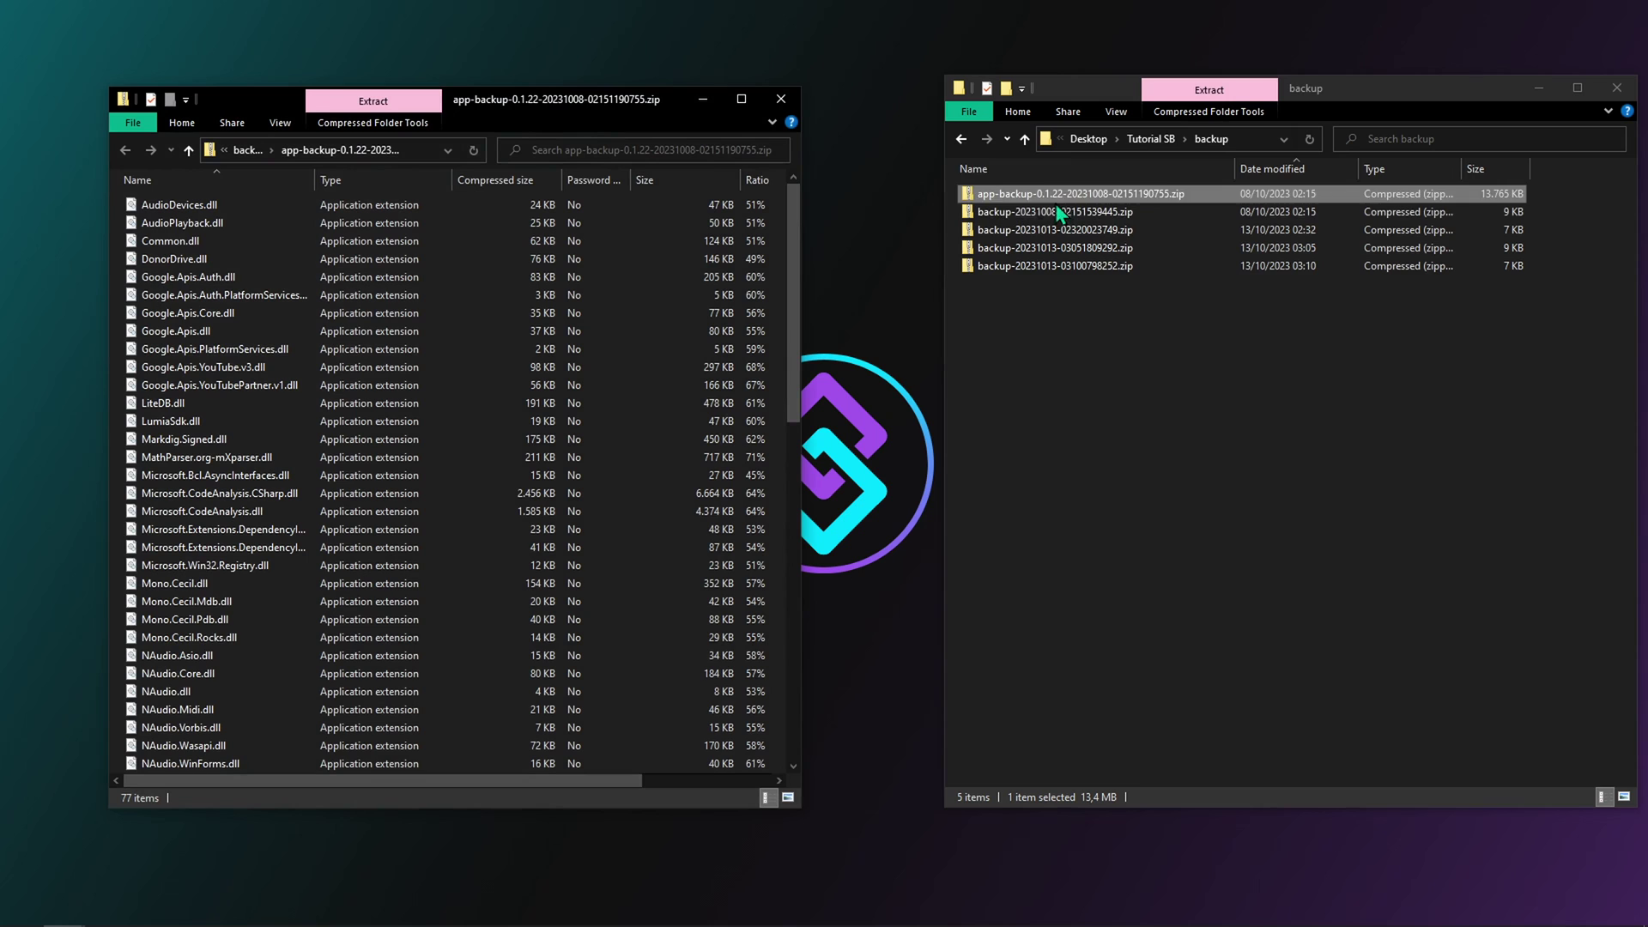
mouse_move(638, 89)
mouse_down()
mouse_move(635, 254)
mouse_move(558, 30)
mouse_up()
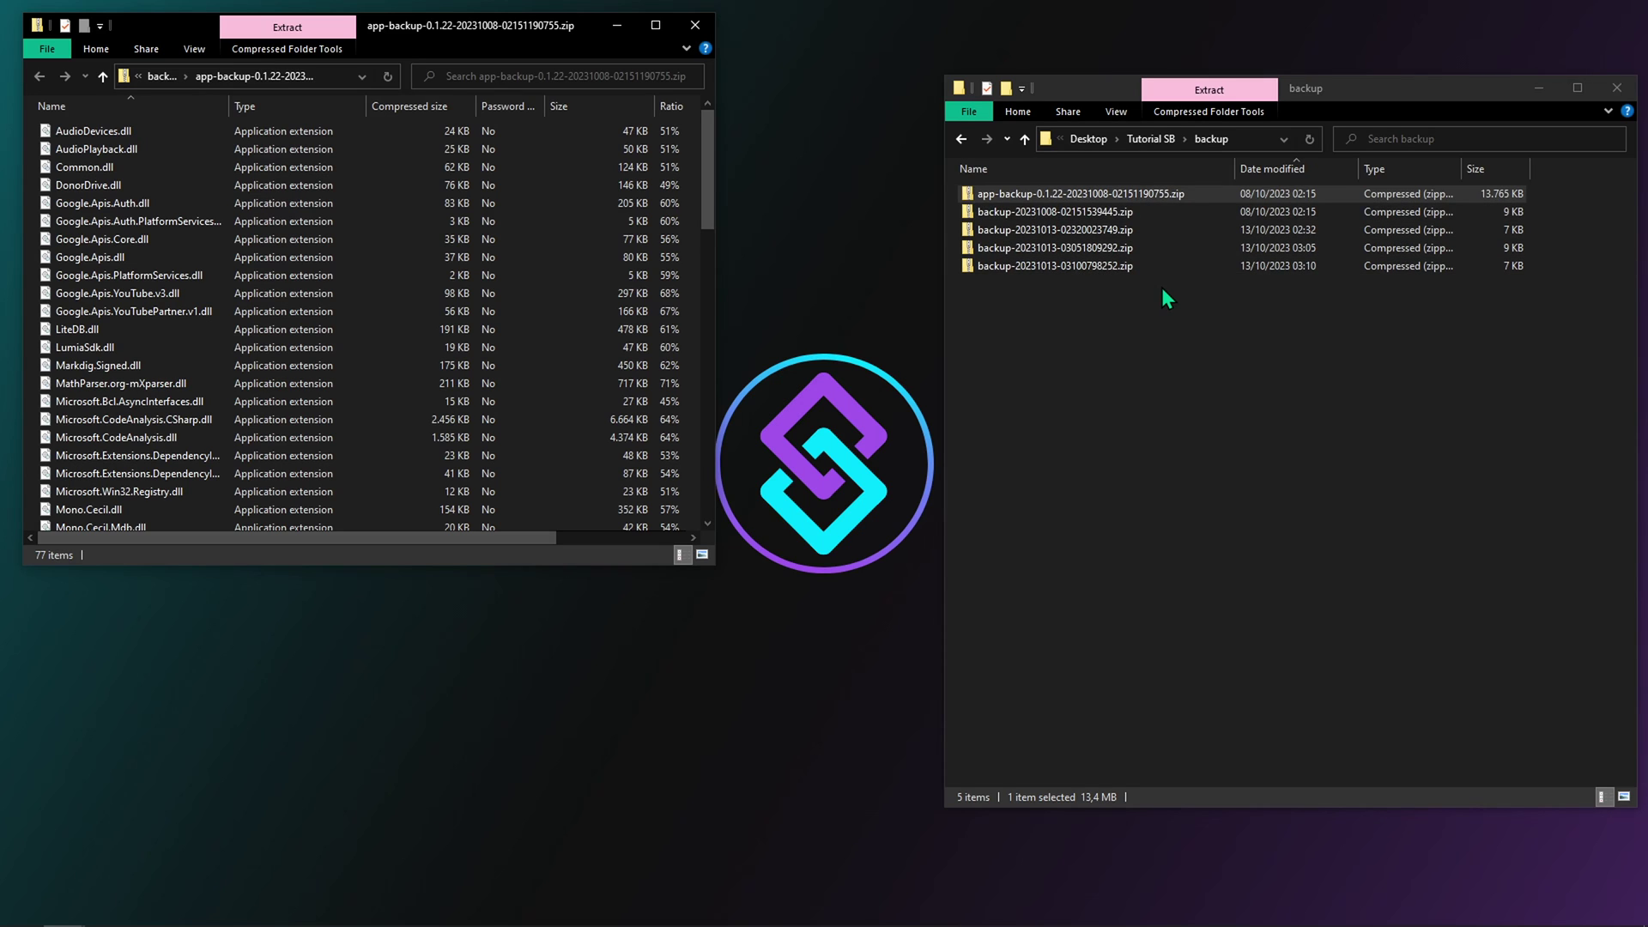
click(1289, 215)
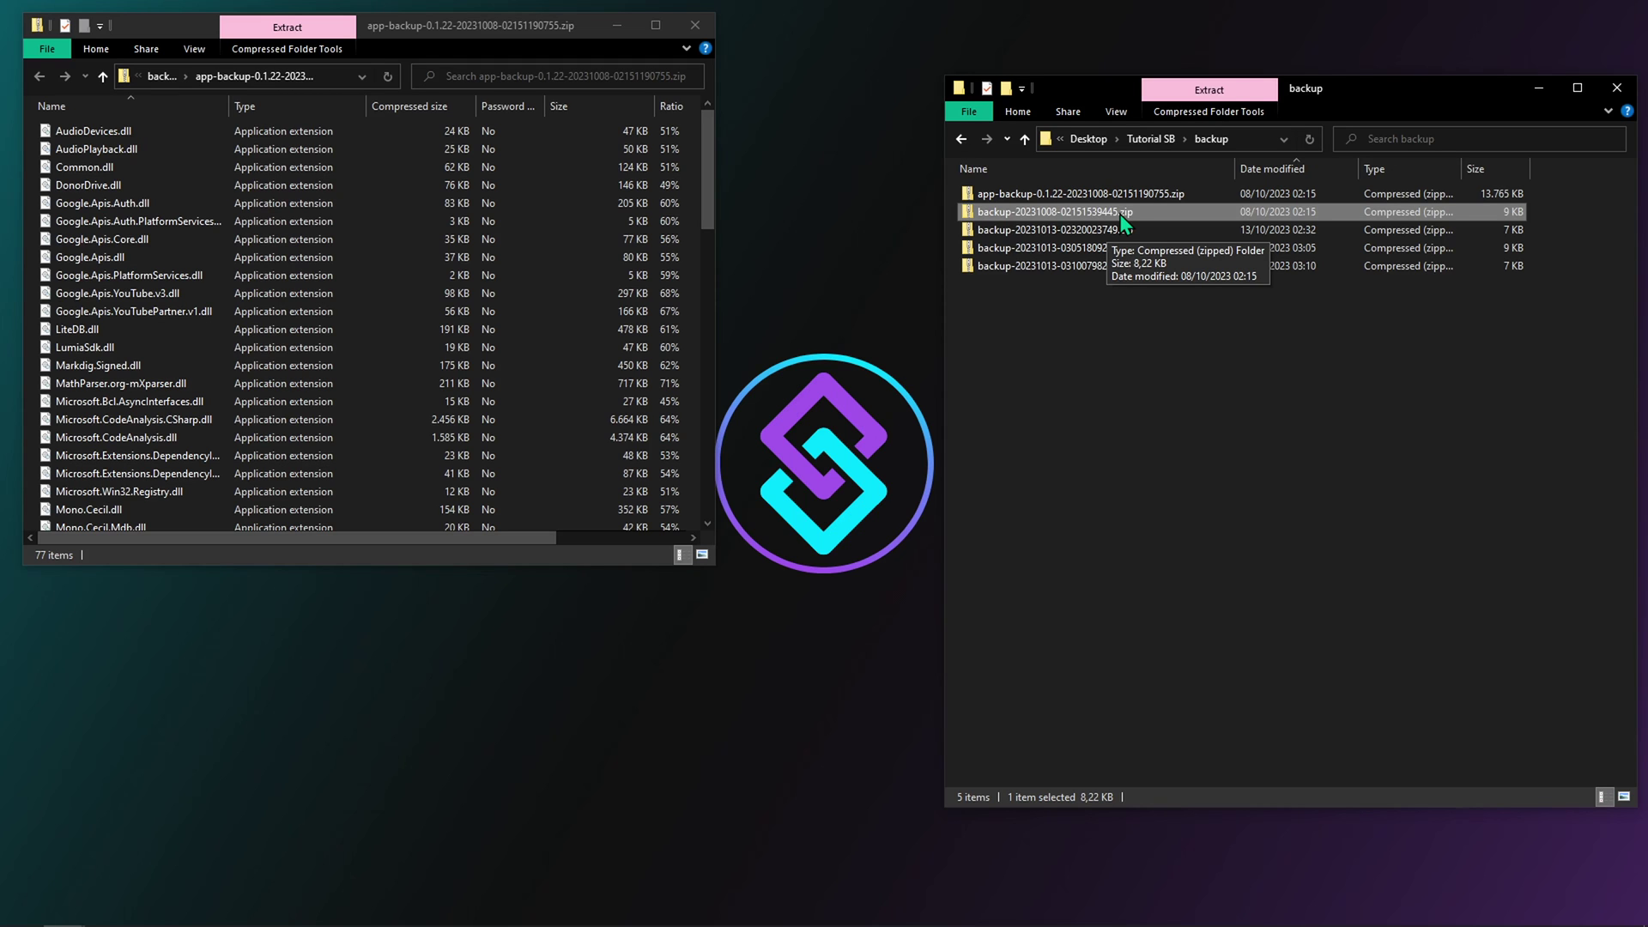
- Open the backup-20231008 zip in its own lower window and navigate Explorer to Tutorial SB
right_click(1118, 213)
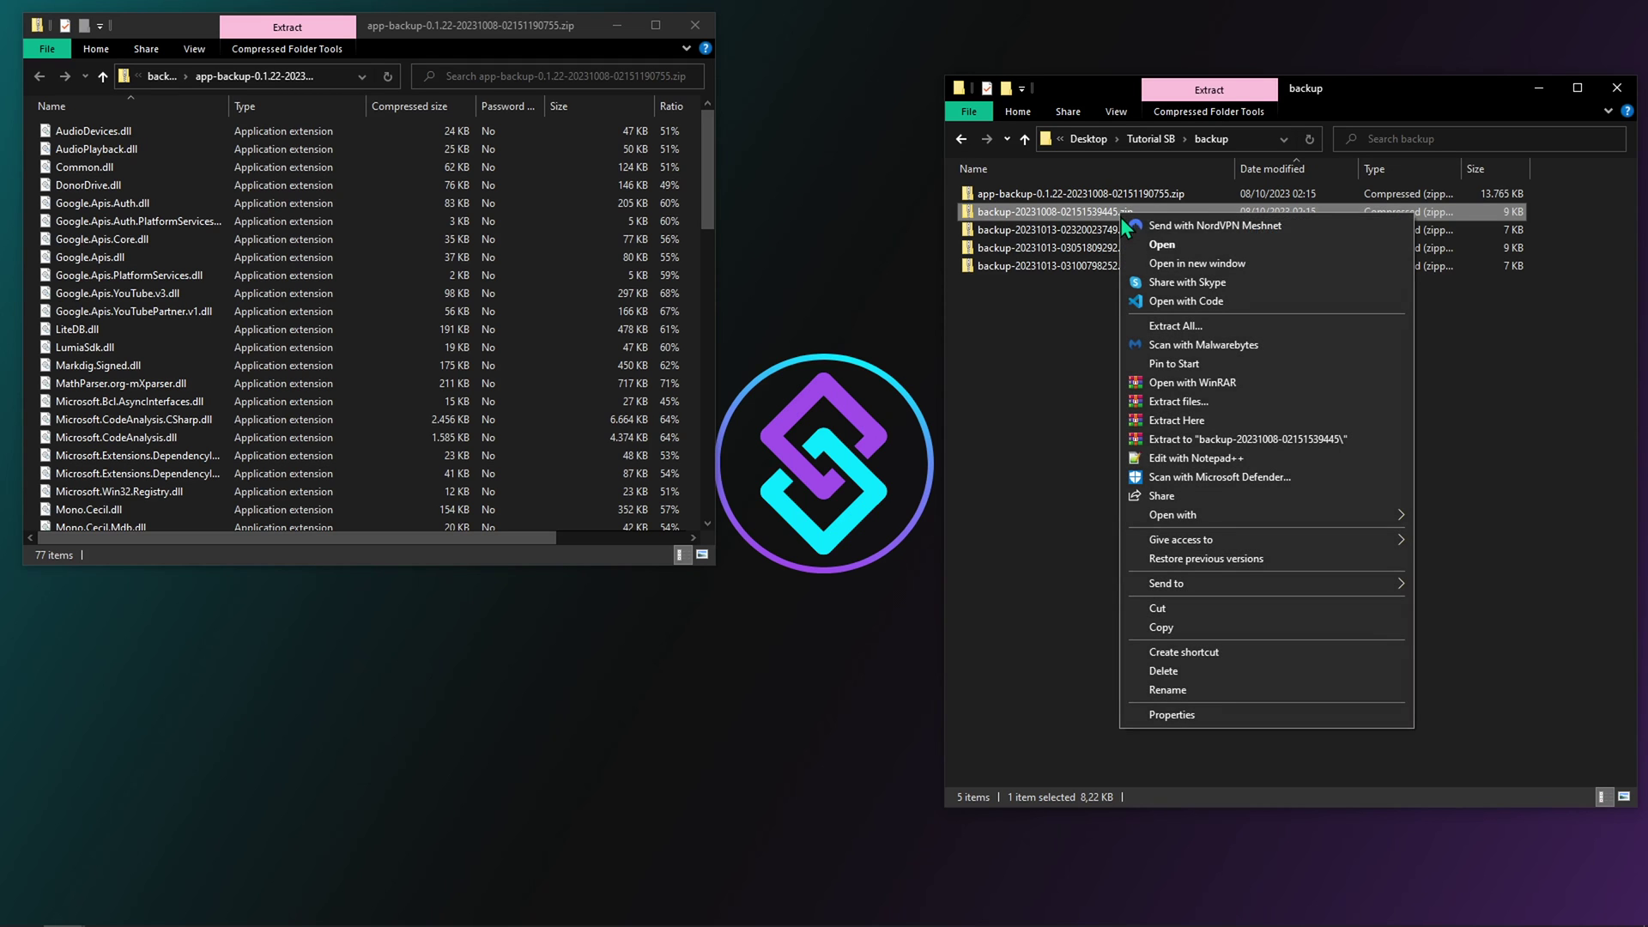
click(1147, 267)
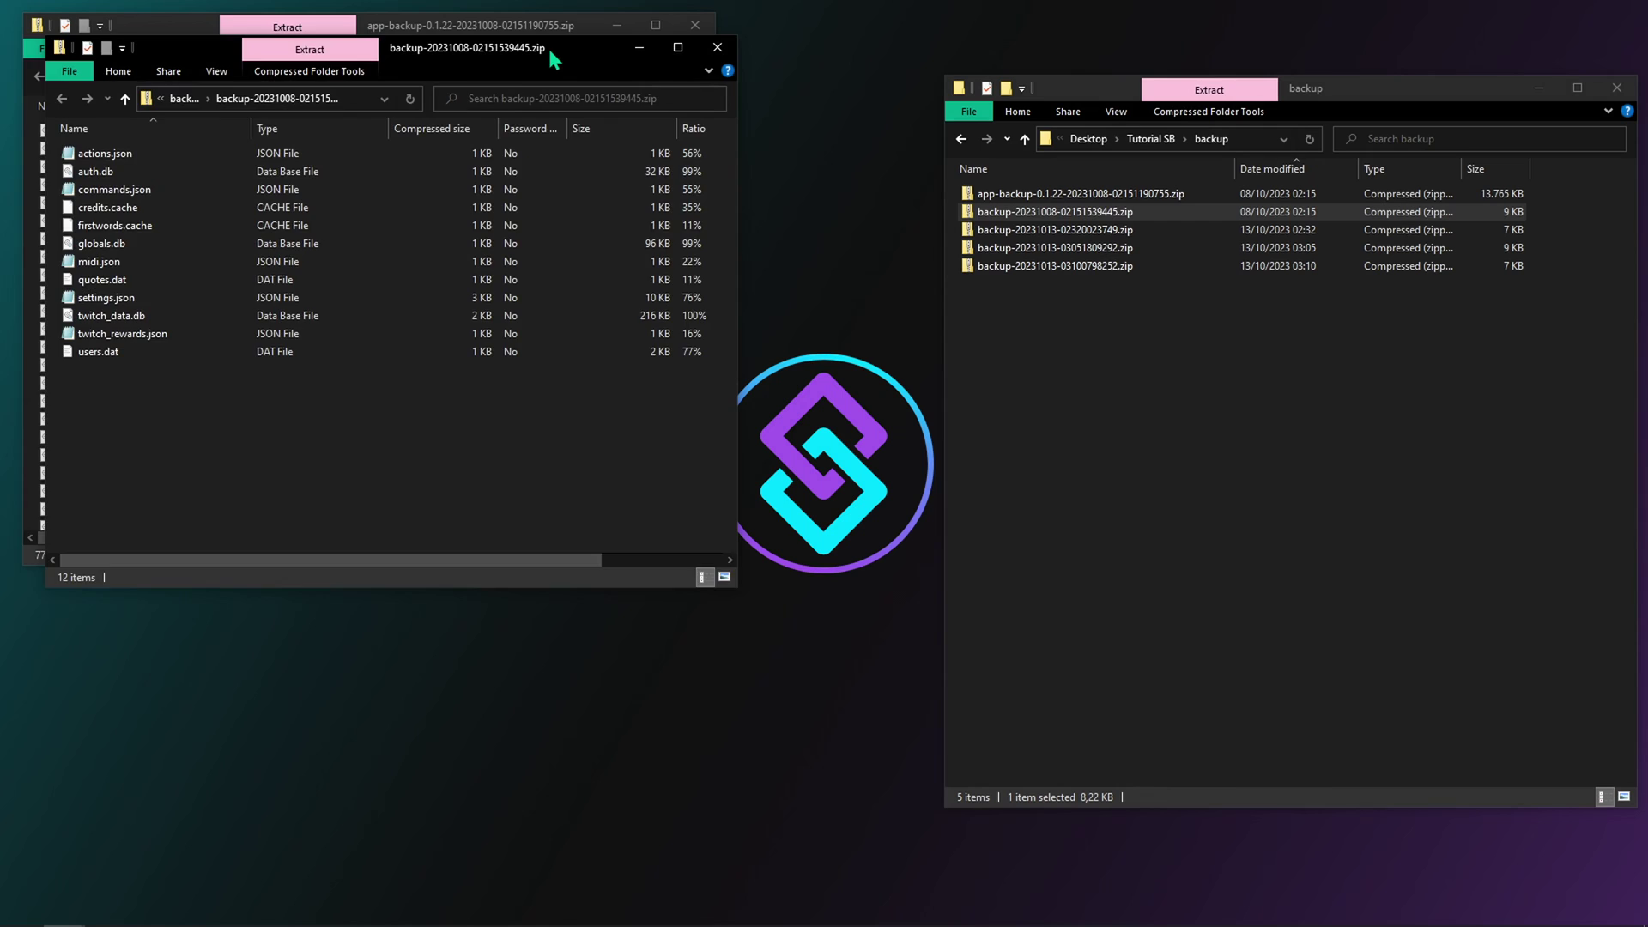
drag(547, 44, 531, 388)
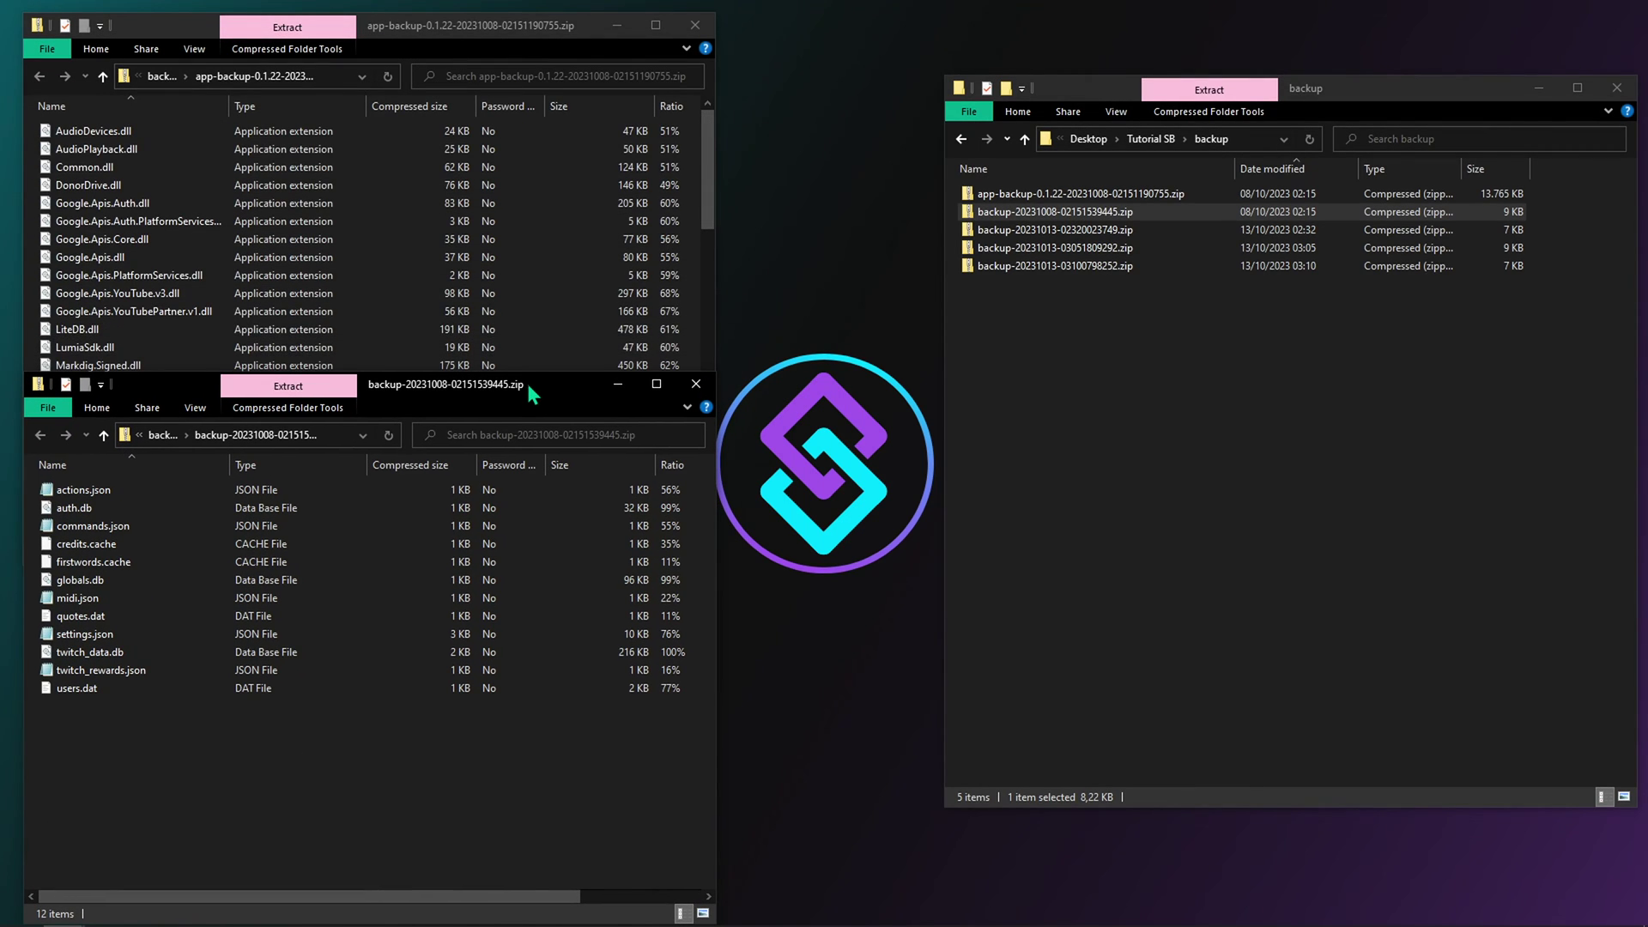
click(556, 31)
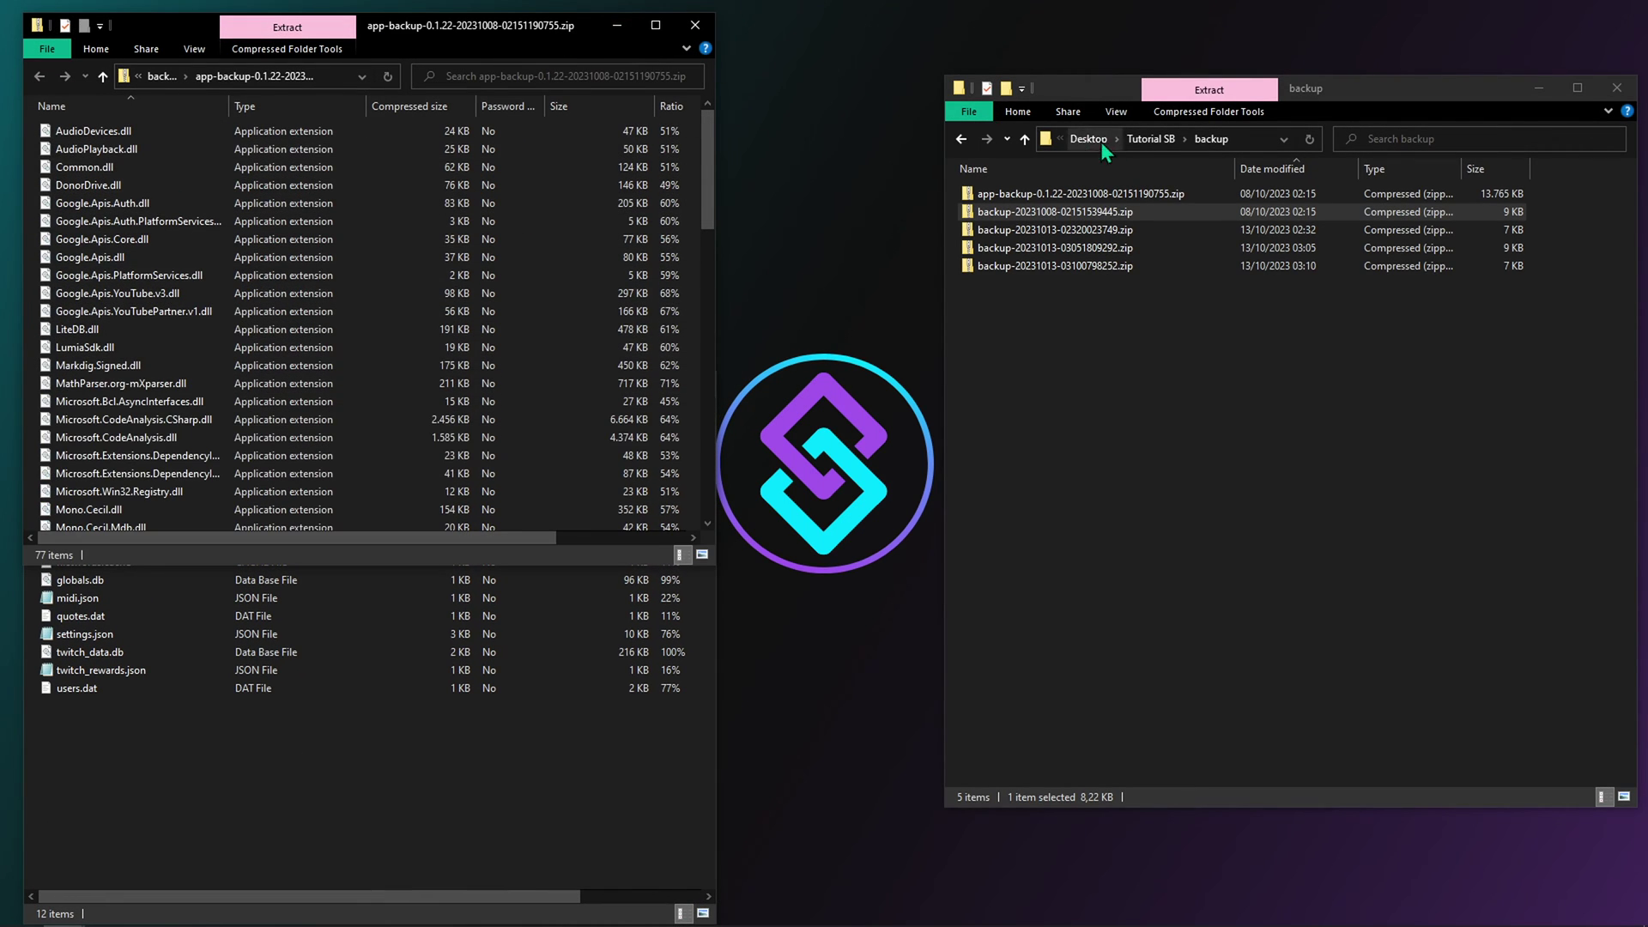
click(1146, 145)
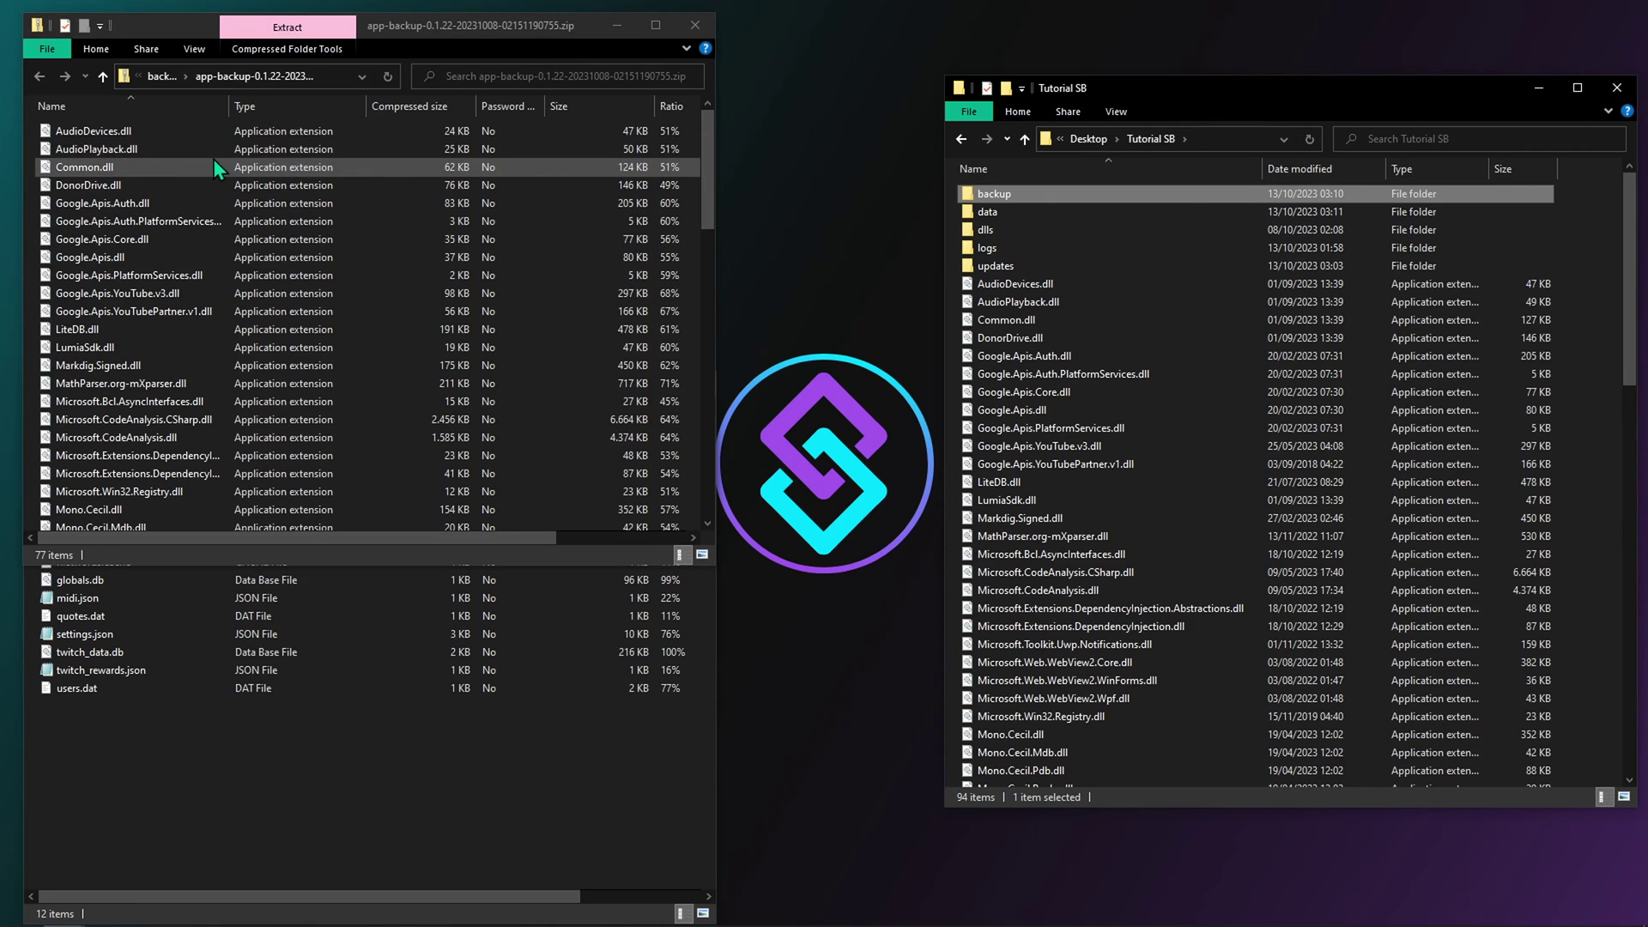
- Copy all 77 app-backup files into Tutorial SB, replacing existing ones, and close that zip
click(148, 144)
key(ctrl+a)
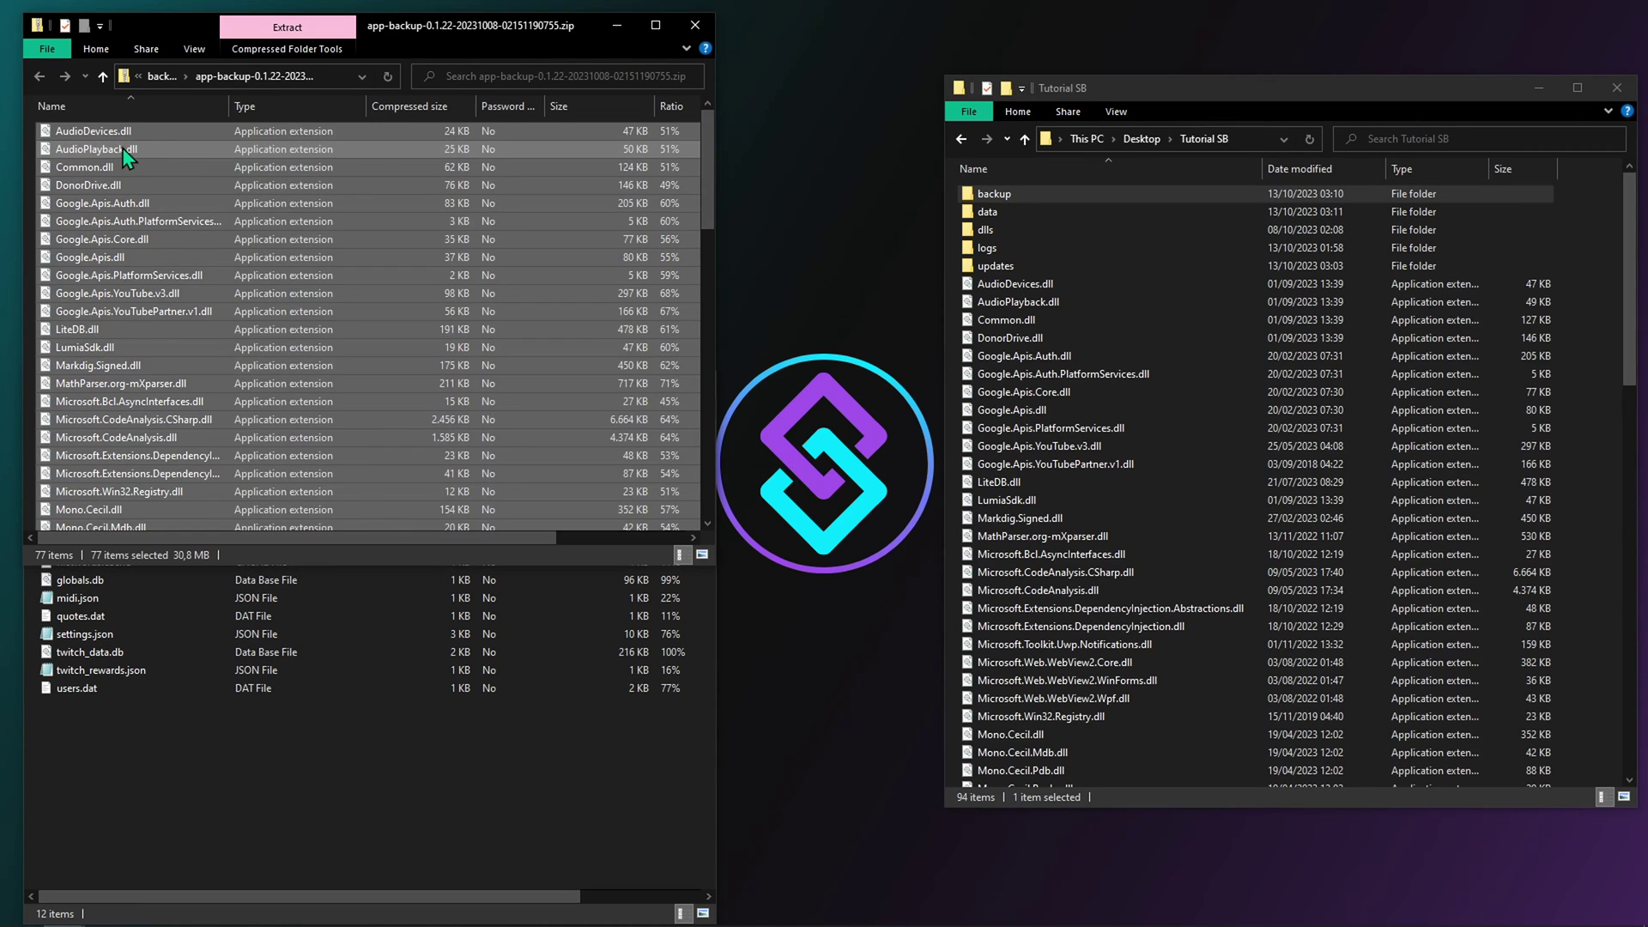
drag(108, 167, 1126, 381)
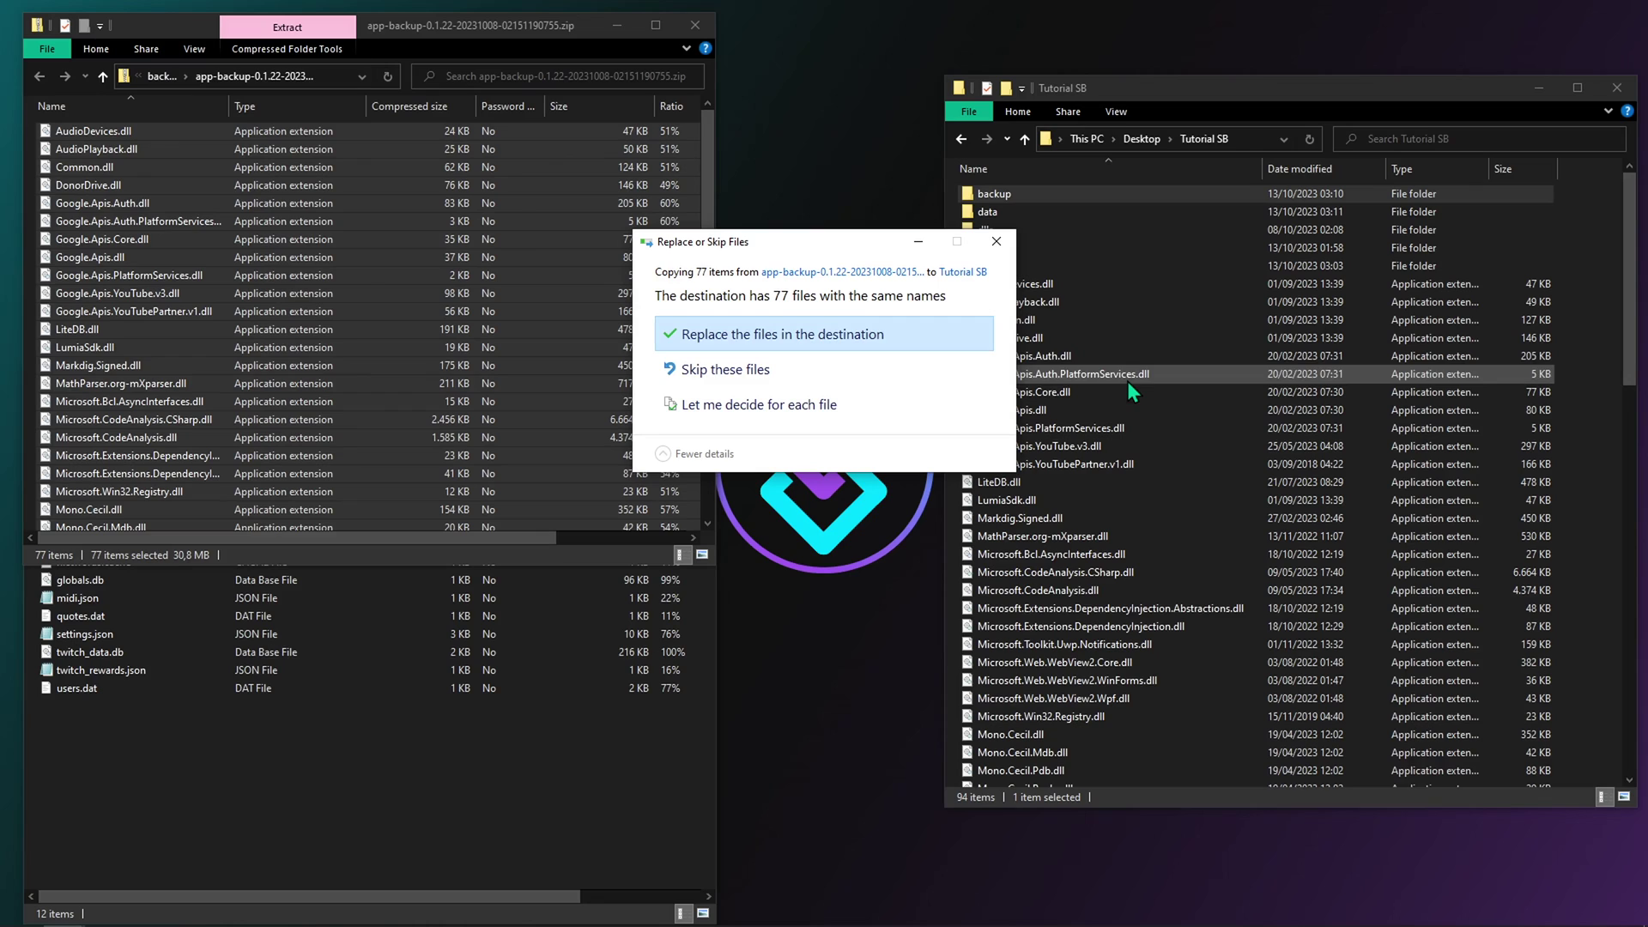
click(826, 350)
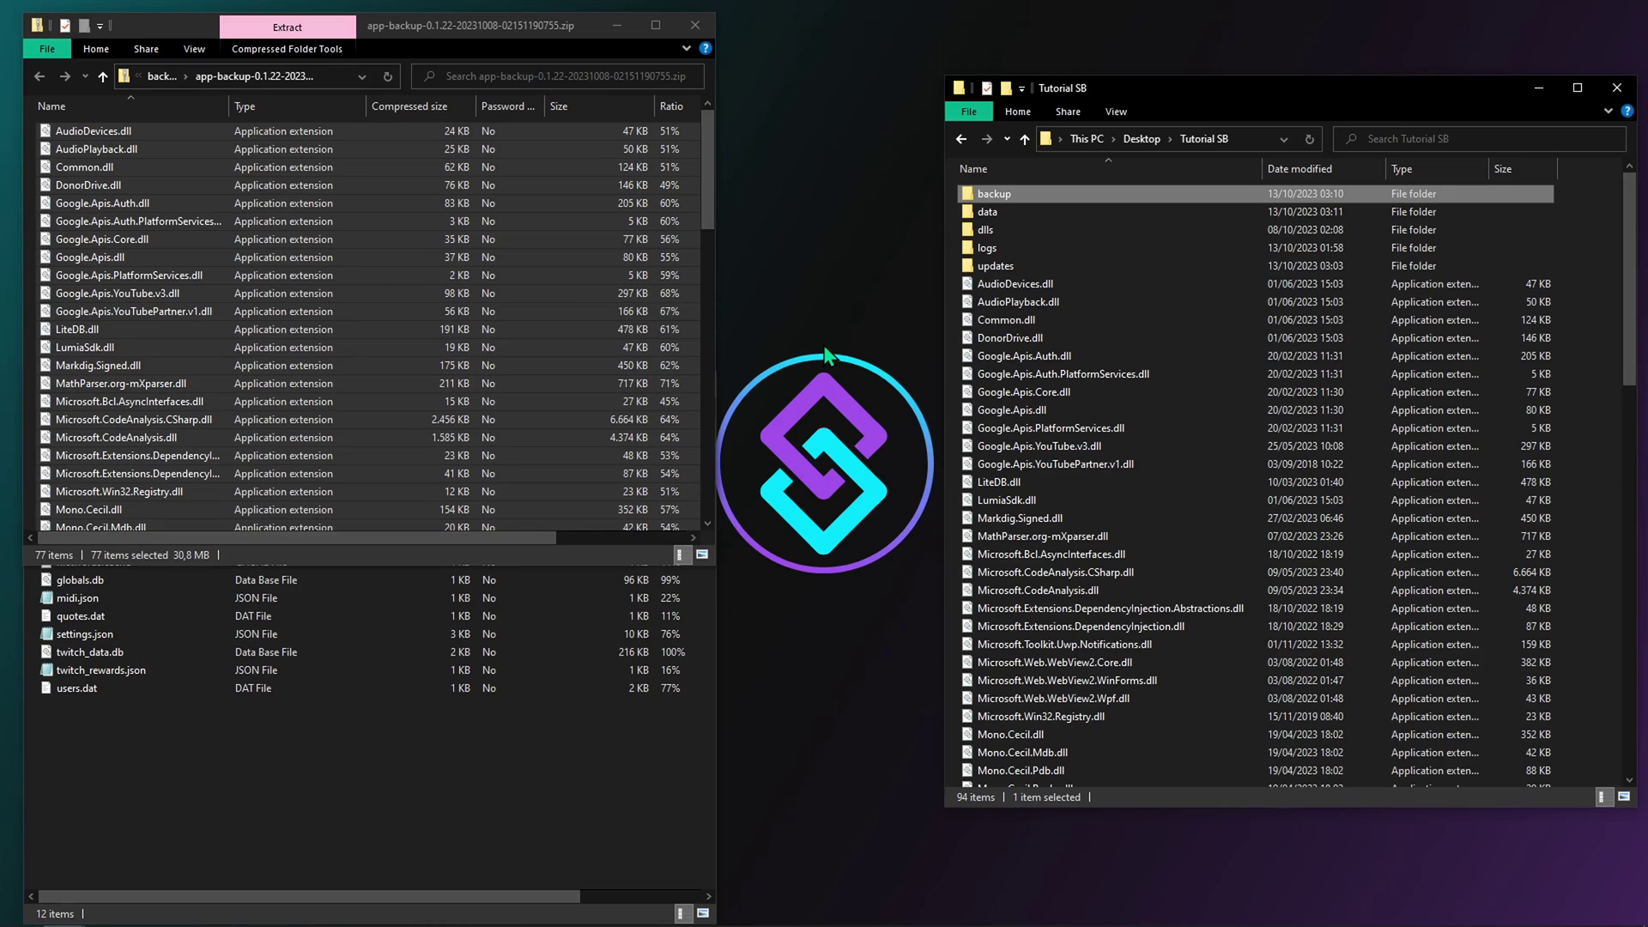
click(704, 27)
click(705, 32)
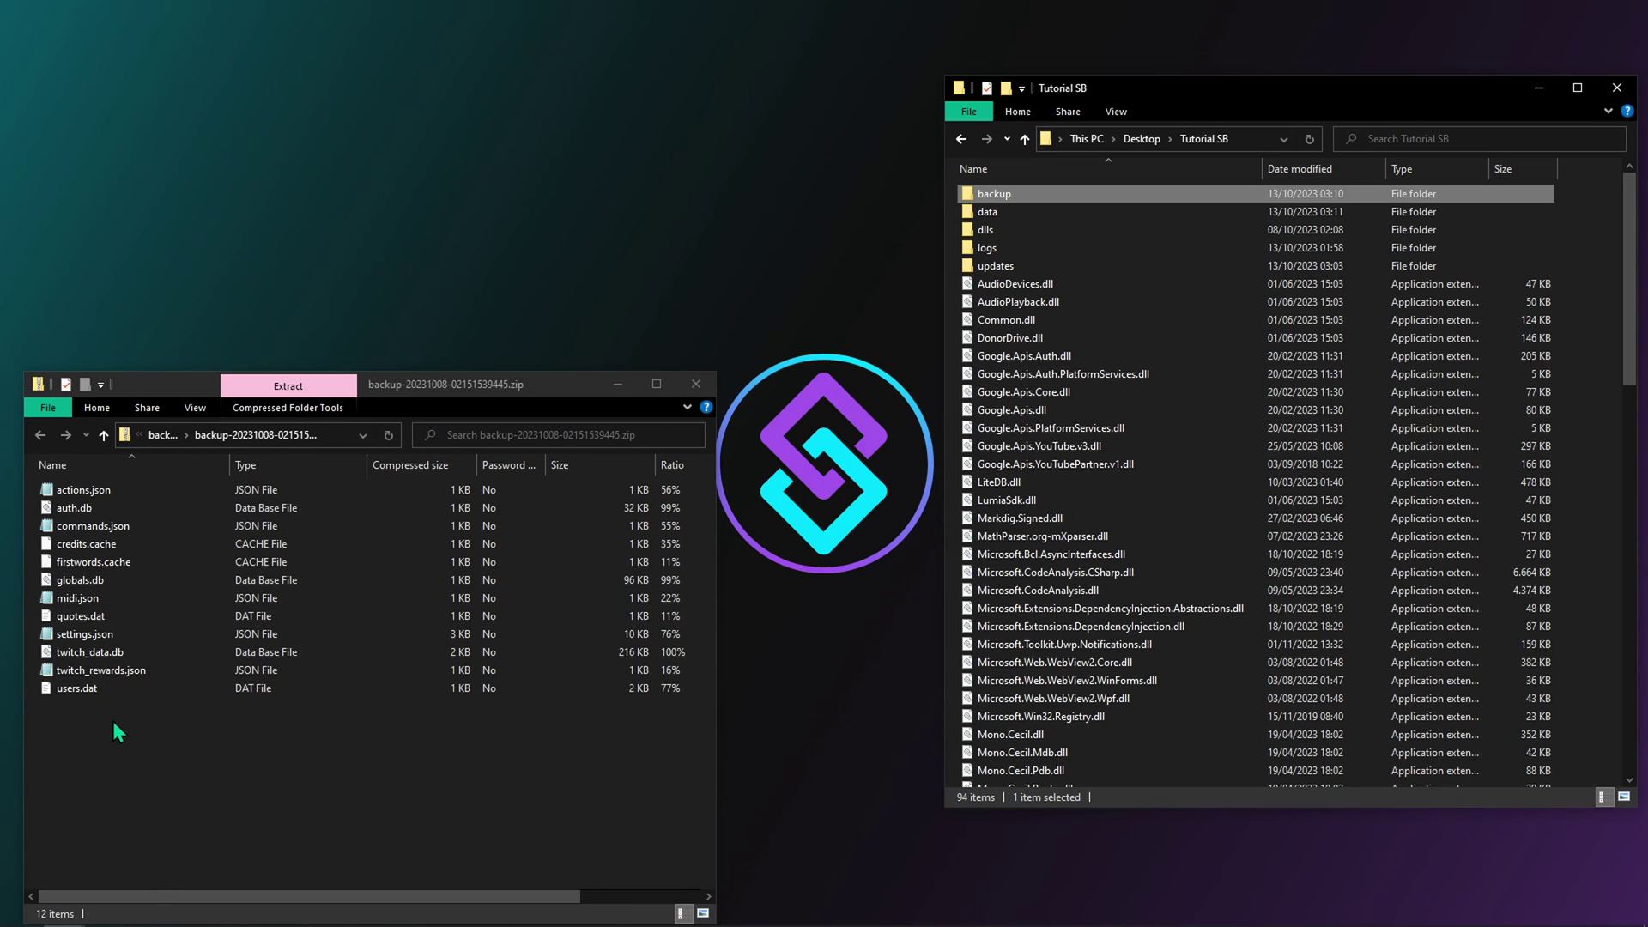
- Drag the 12 backup-20231008 files into the data folder, replacing the existing ones
mouse_move(113, 721)
mouse_down()
mouse_move(87, 496)
mouse_move(811, 412)
mouse_move(1000, 226)
mouse_move(1039, 213)
mouse_up()
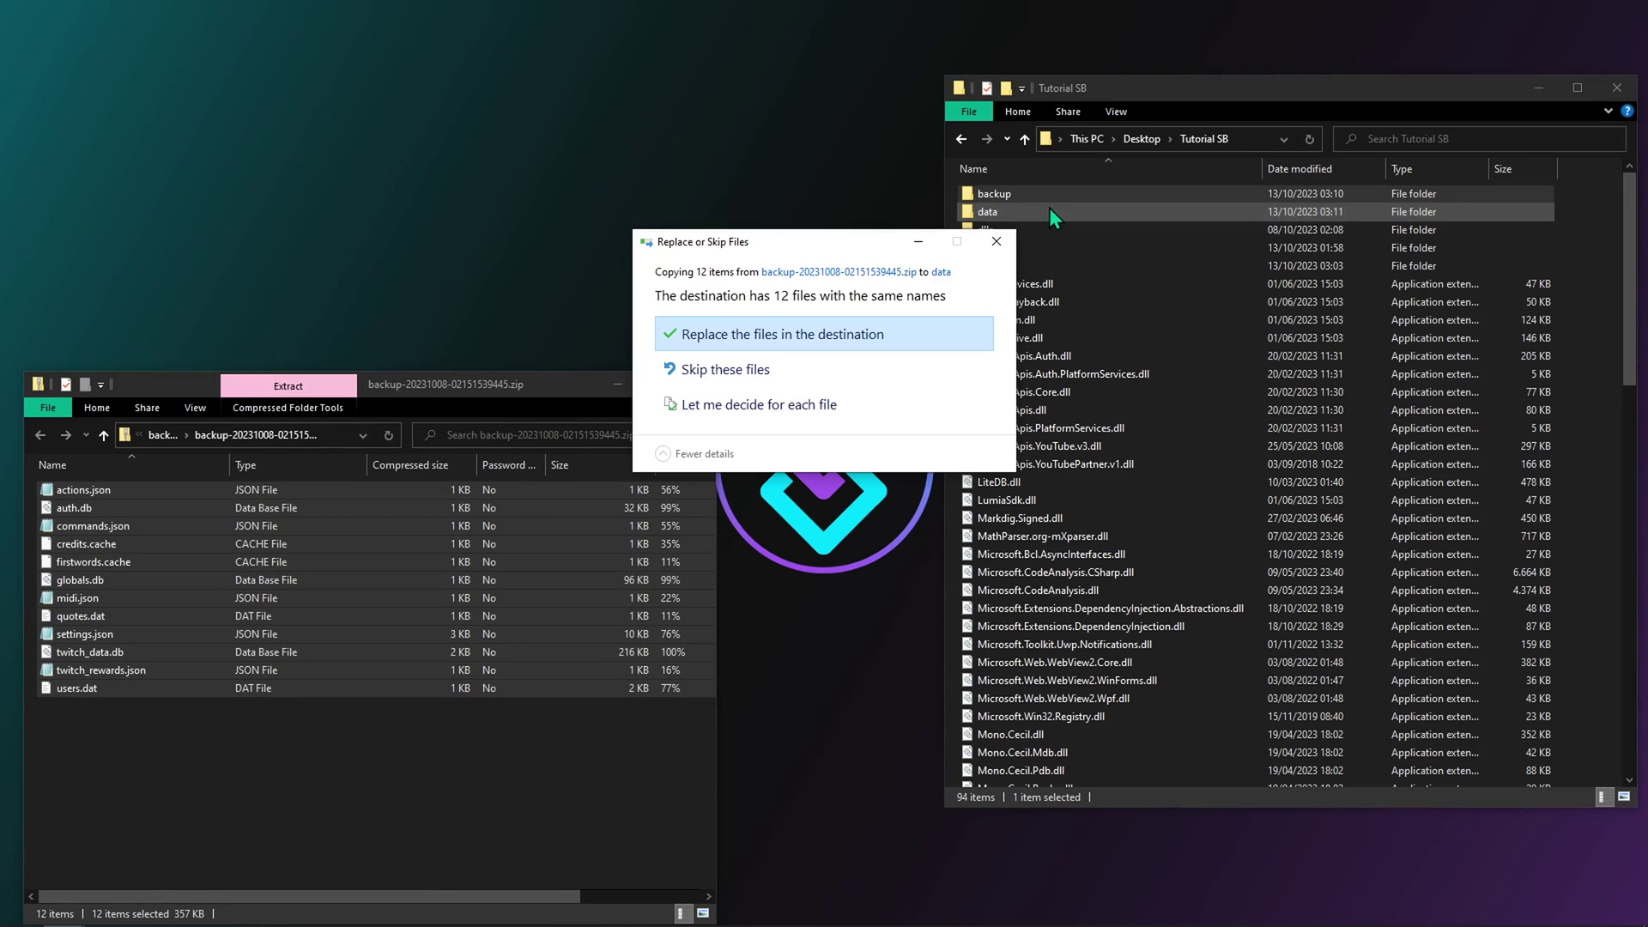
click(863, 342)
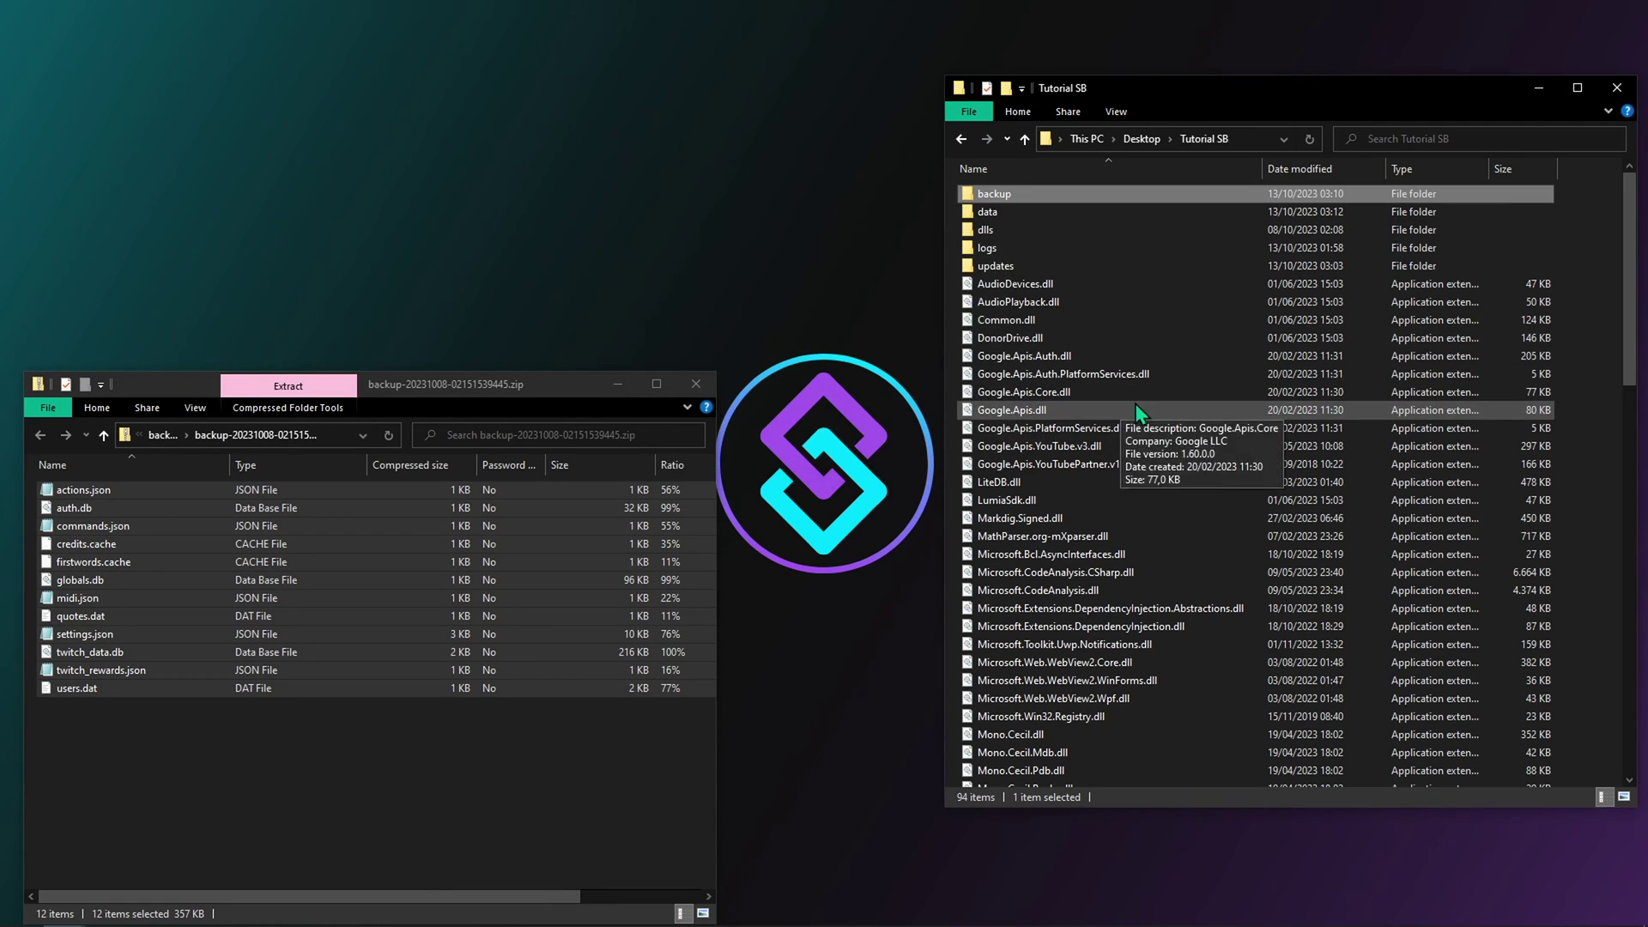
scroll(1161, 427, down, 5)
scroll(1162, 426, down, 7)
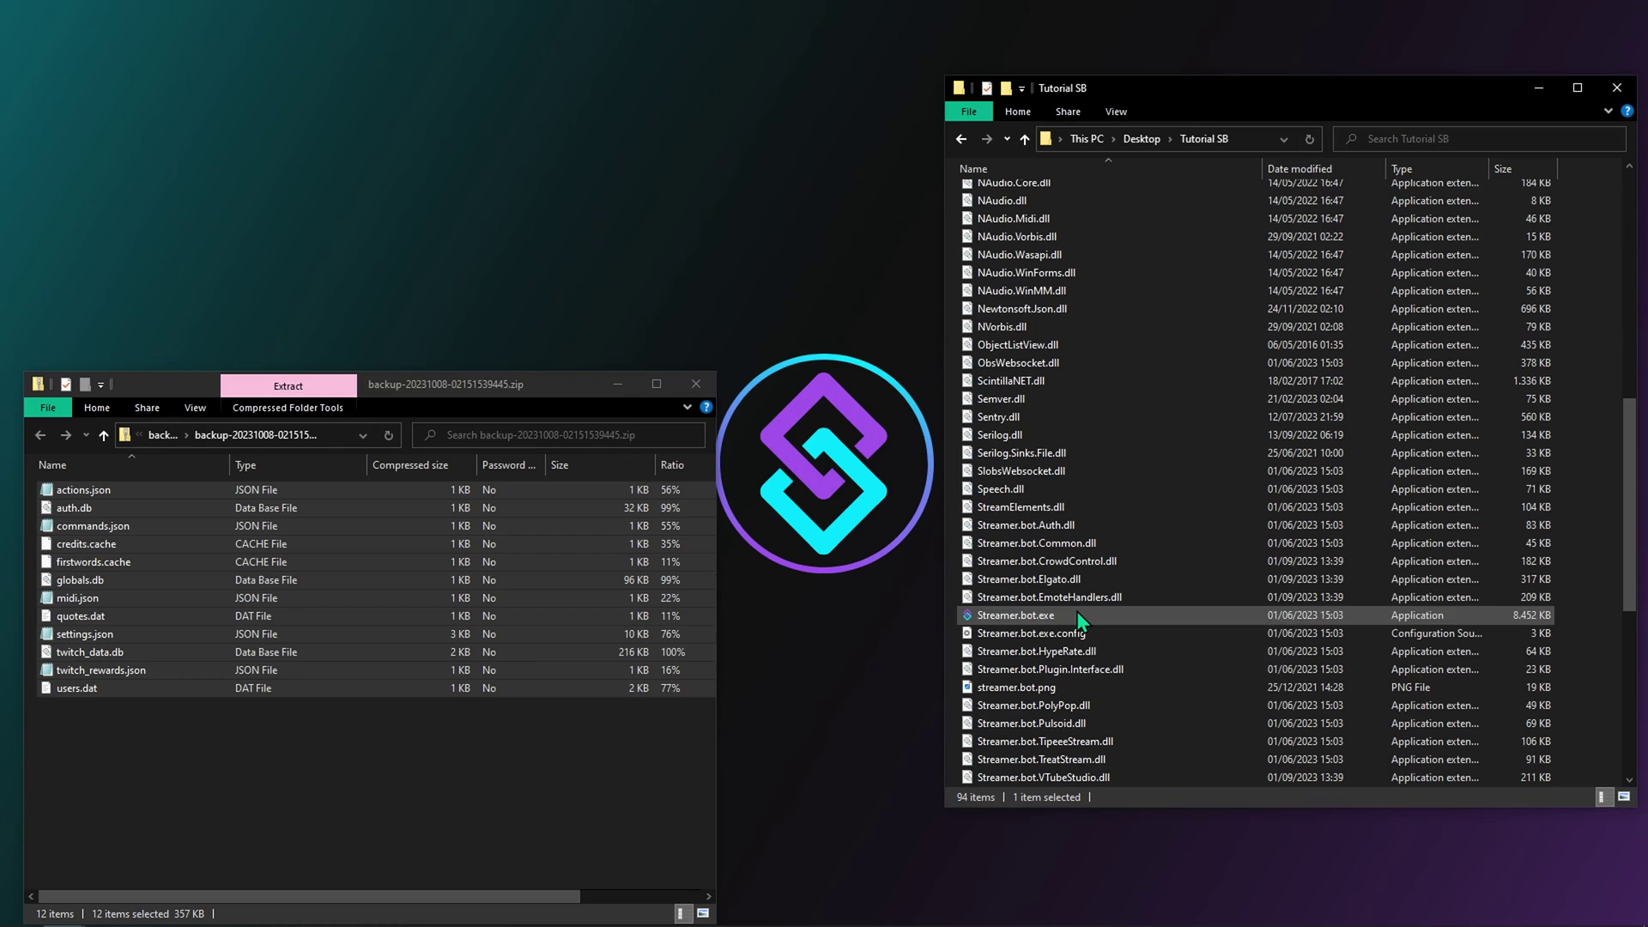
- Close the backup-20231008 zip window and launch Streamer.bot.exe from Tutorial SB
click(689, 380)
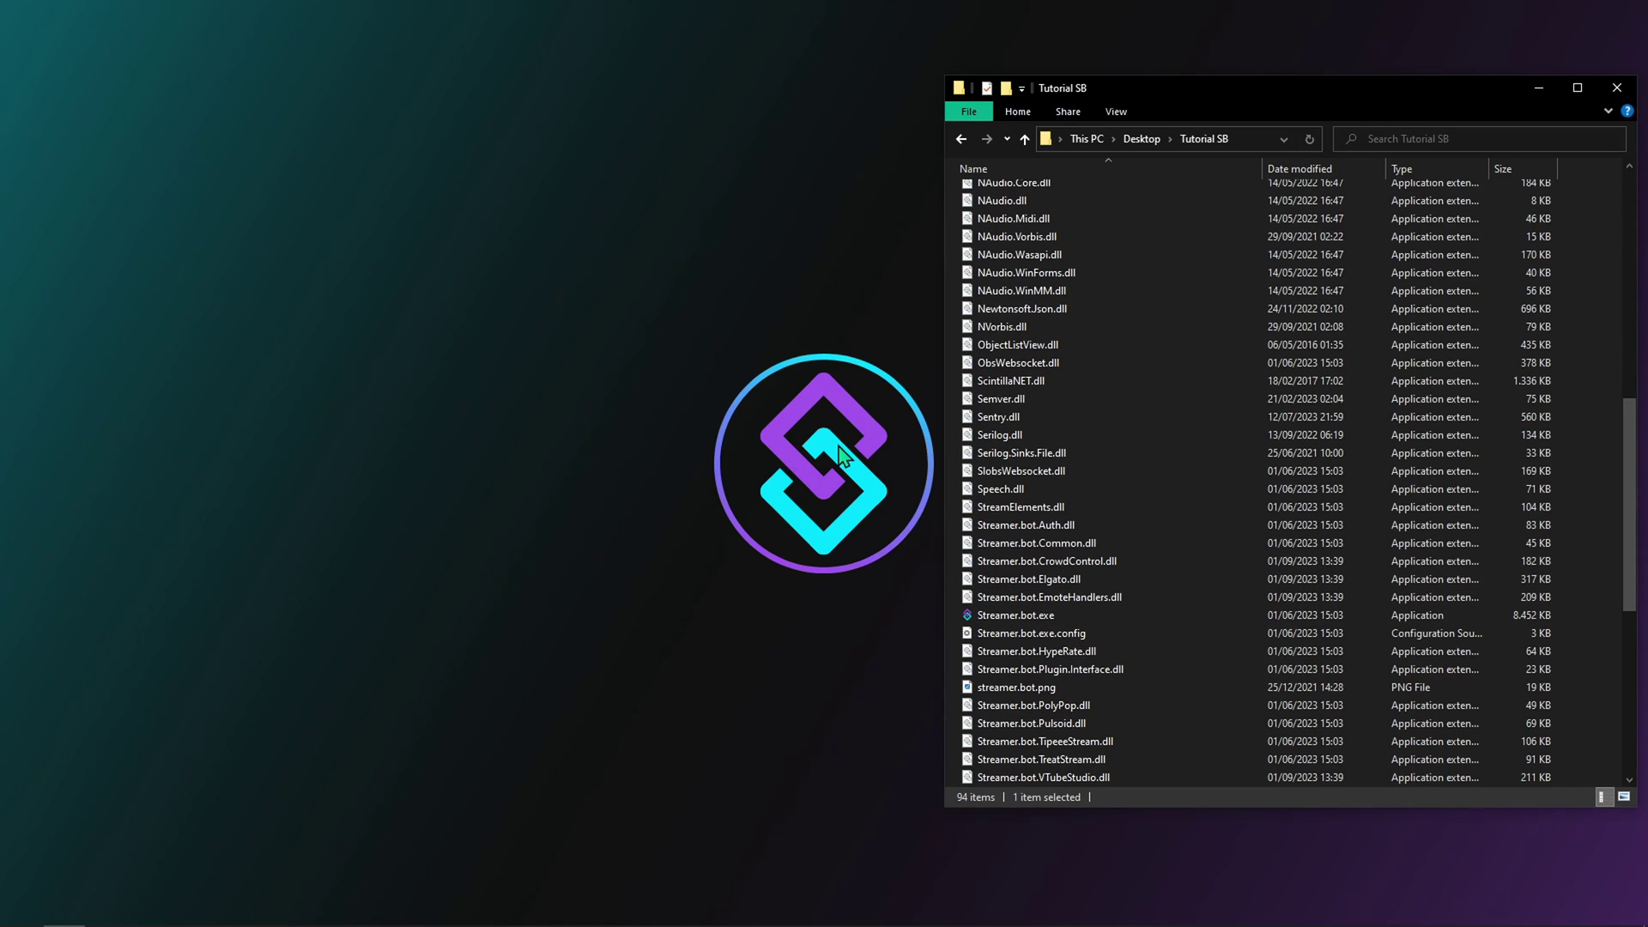
double_click(1073, 619)
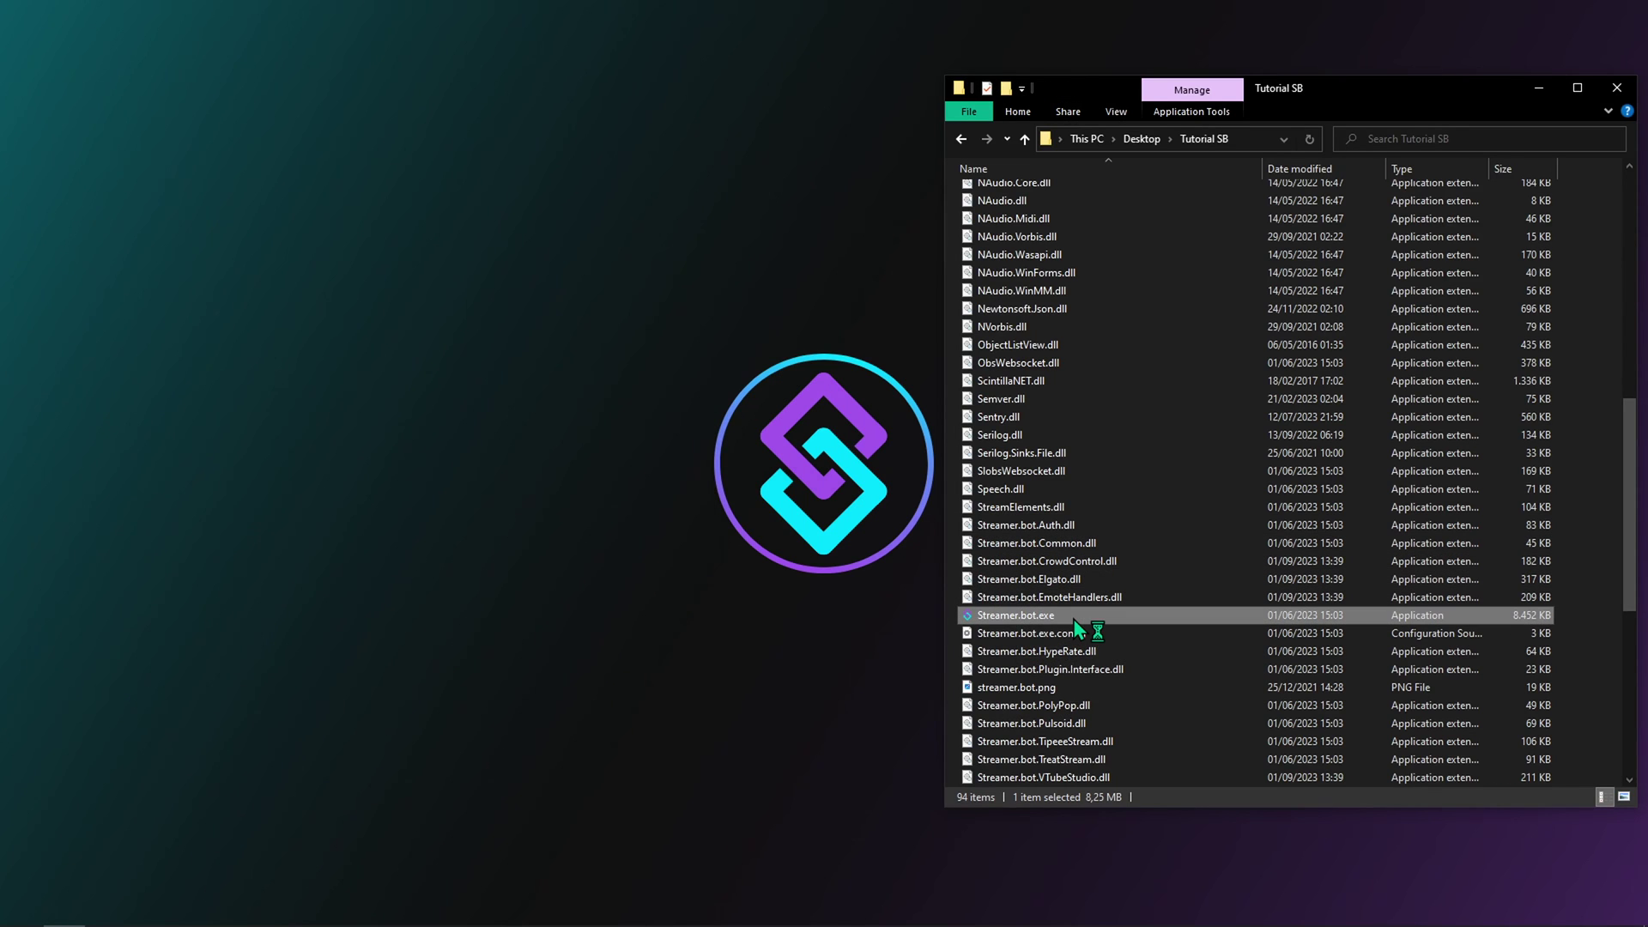